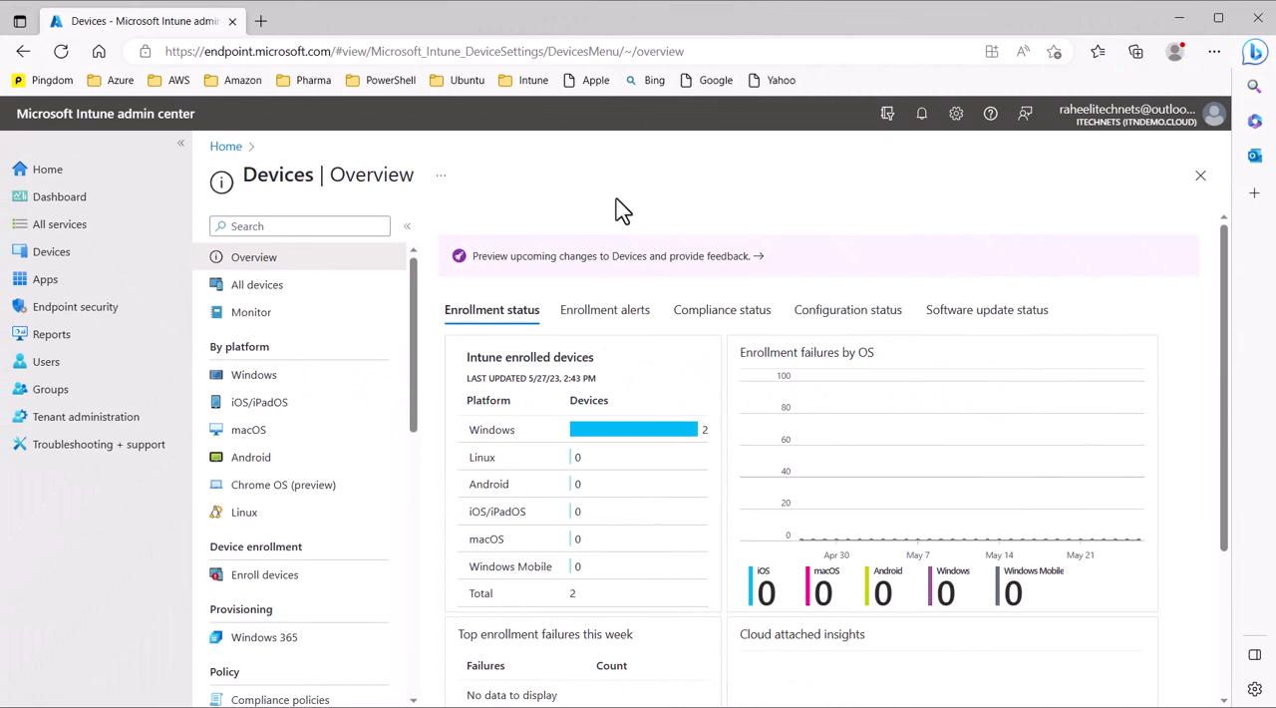
Step: Start a new profile under the Windows devices' update rings for Windows 10 and later
{"action": "double_click", "coordinate": [249, 182]}
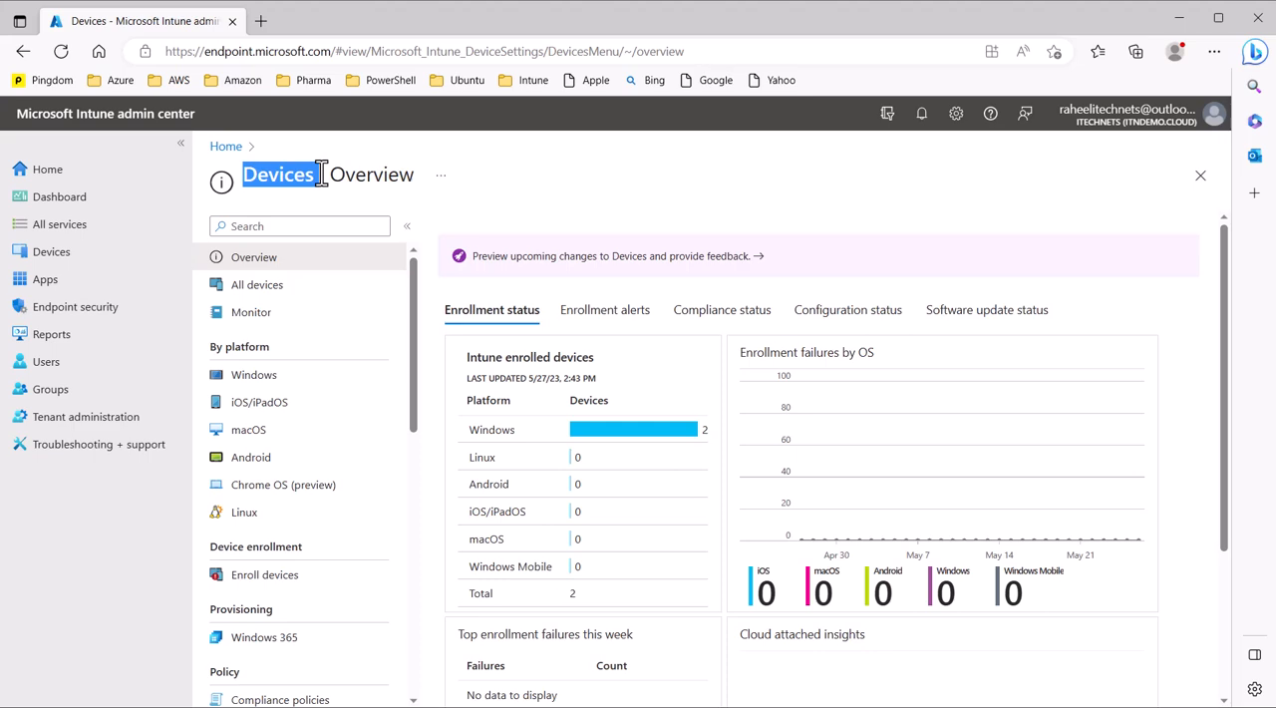
{"action": "left_click", "coordinate": [276, 381]}
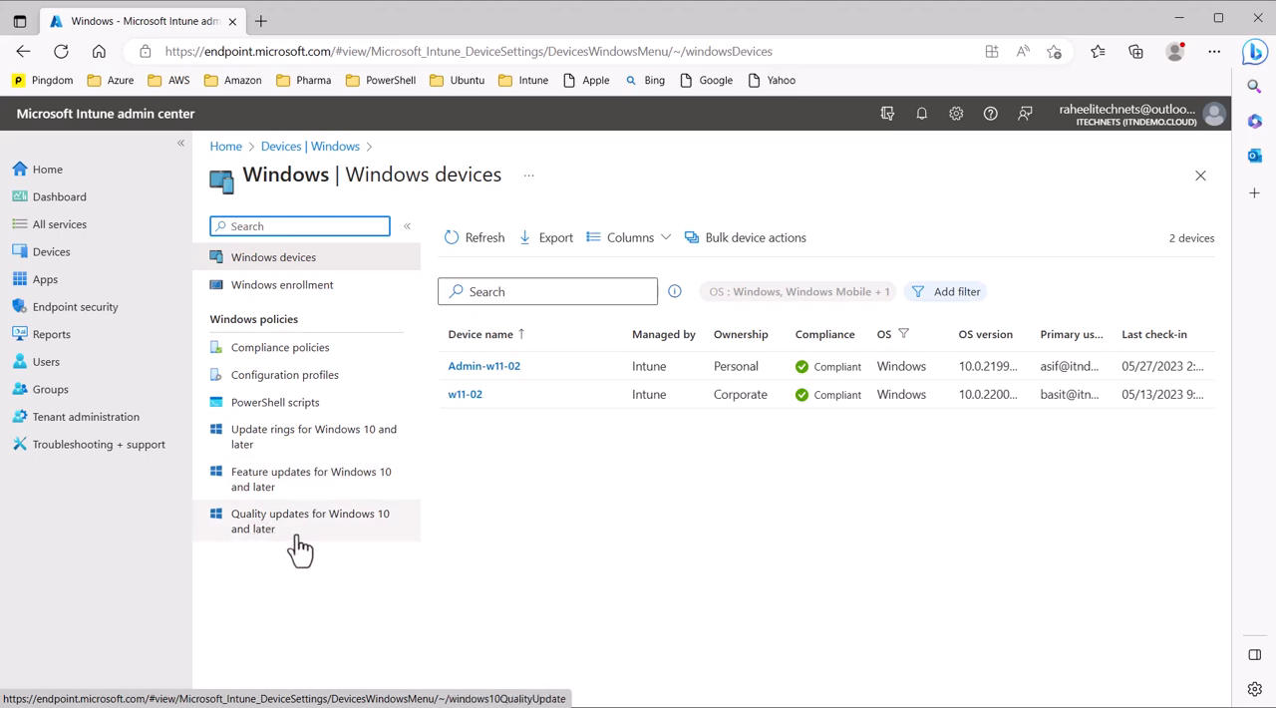
{"action": "left_click", "coordinate": [309, 446]}
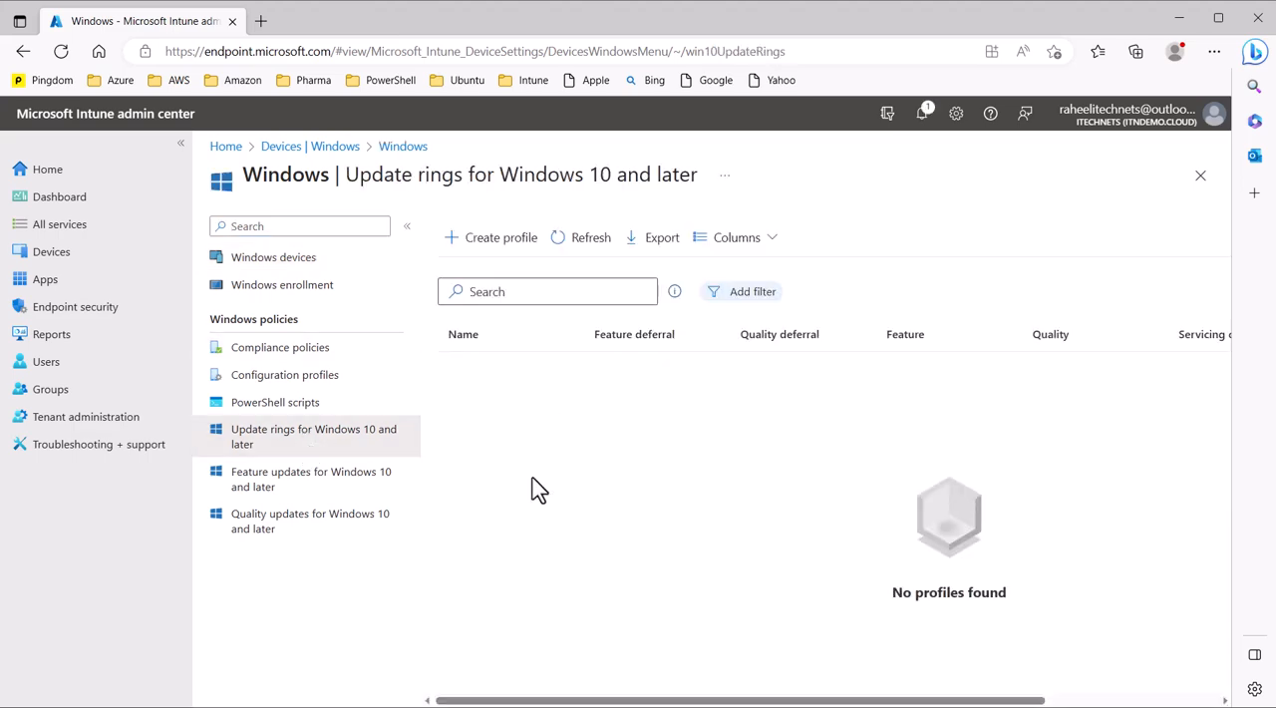
{"action": "left_click", "coordinate": [504, 254]}
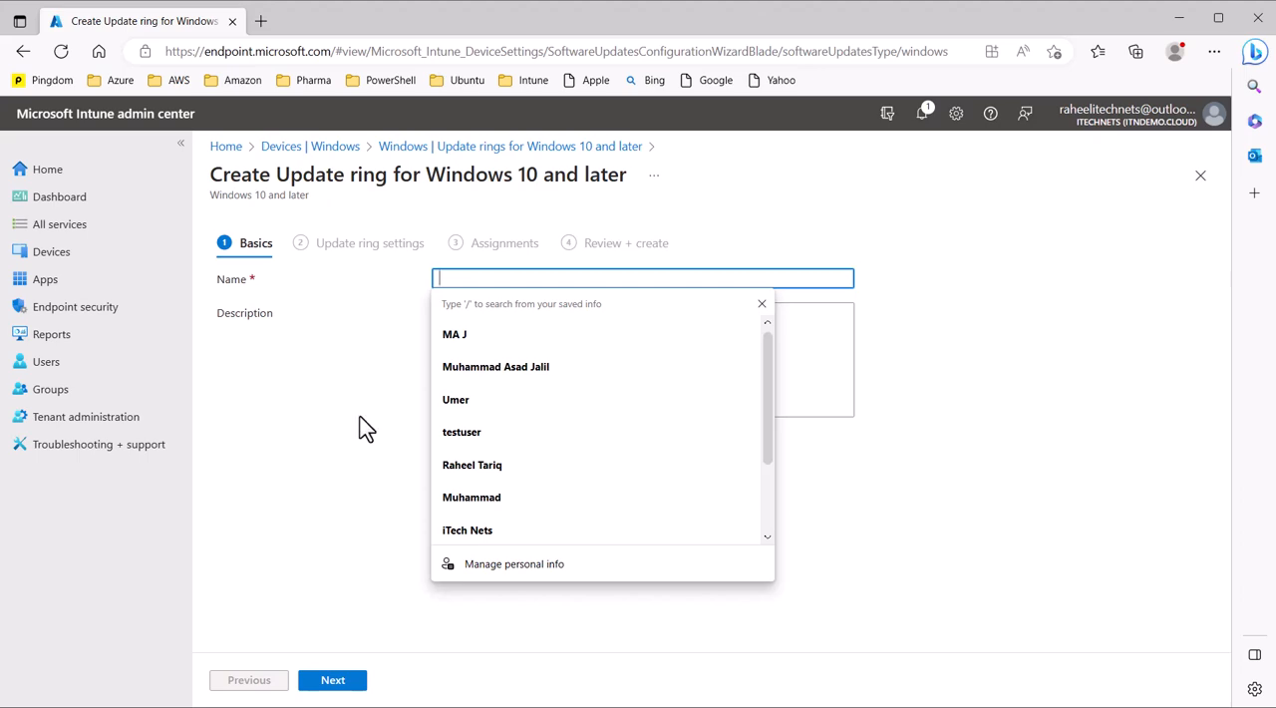
Step: Name the update ring quality-update-ring, use the same text as its description, and proceed to the update ring settings
{"action": "type", "text": "quality"}
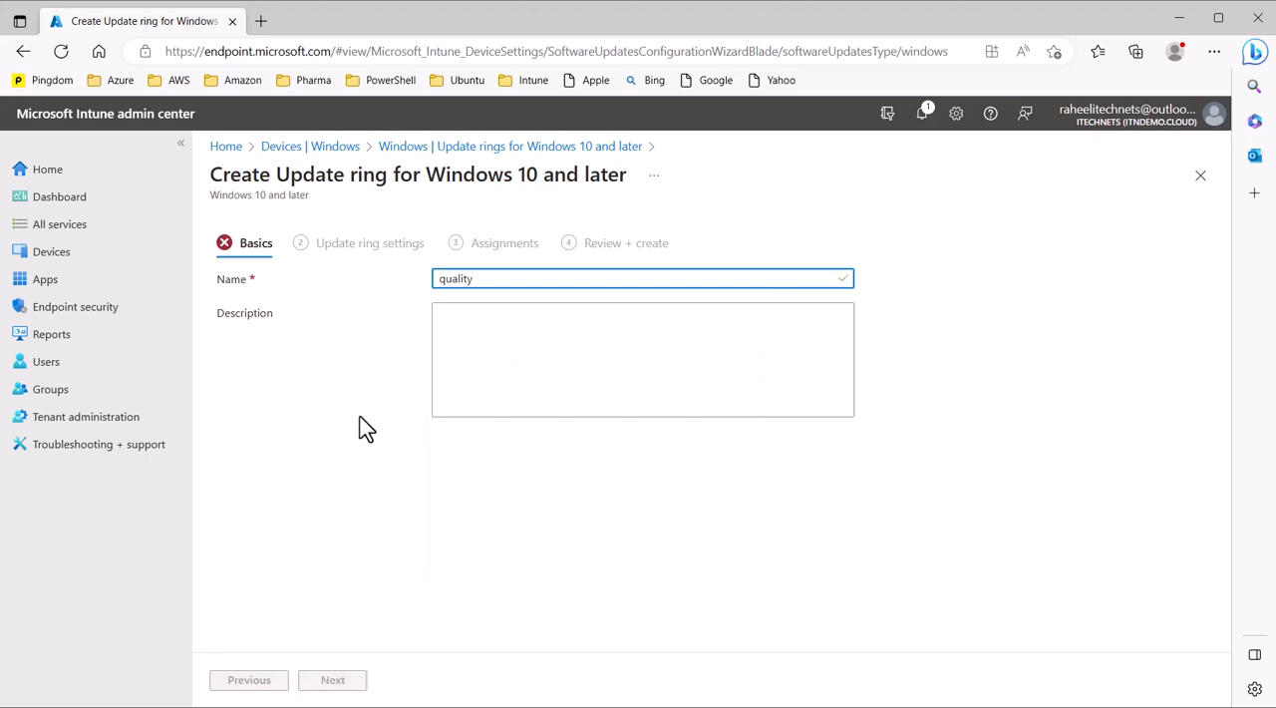
{"action": "type", "text": "-update-ring"}
{"action": "key", "text": "ctrl+a"}
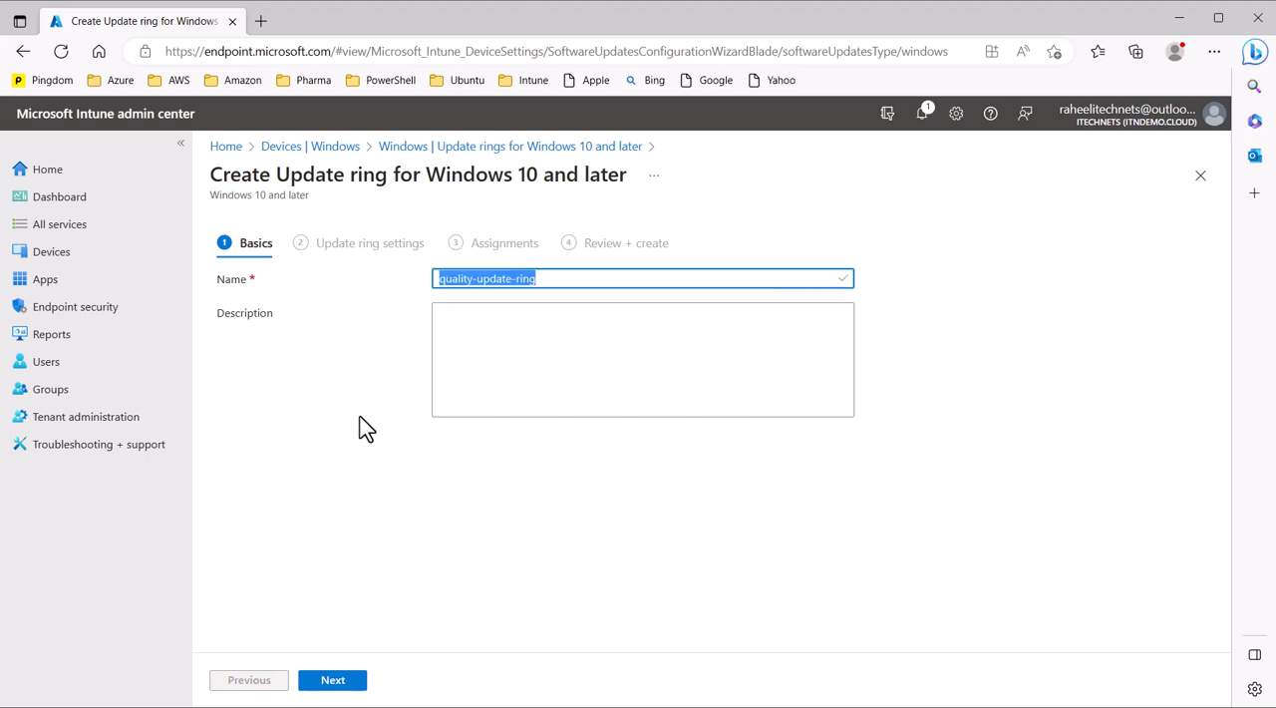
{"action": "key", "text": "ctrl+c"}
{"action": "key", "text": "Tab"}
{"action": "key", "text": "ctrl+v"}
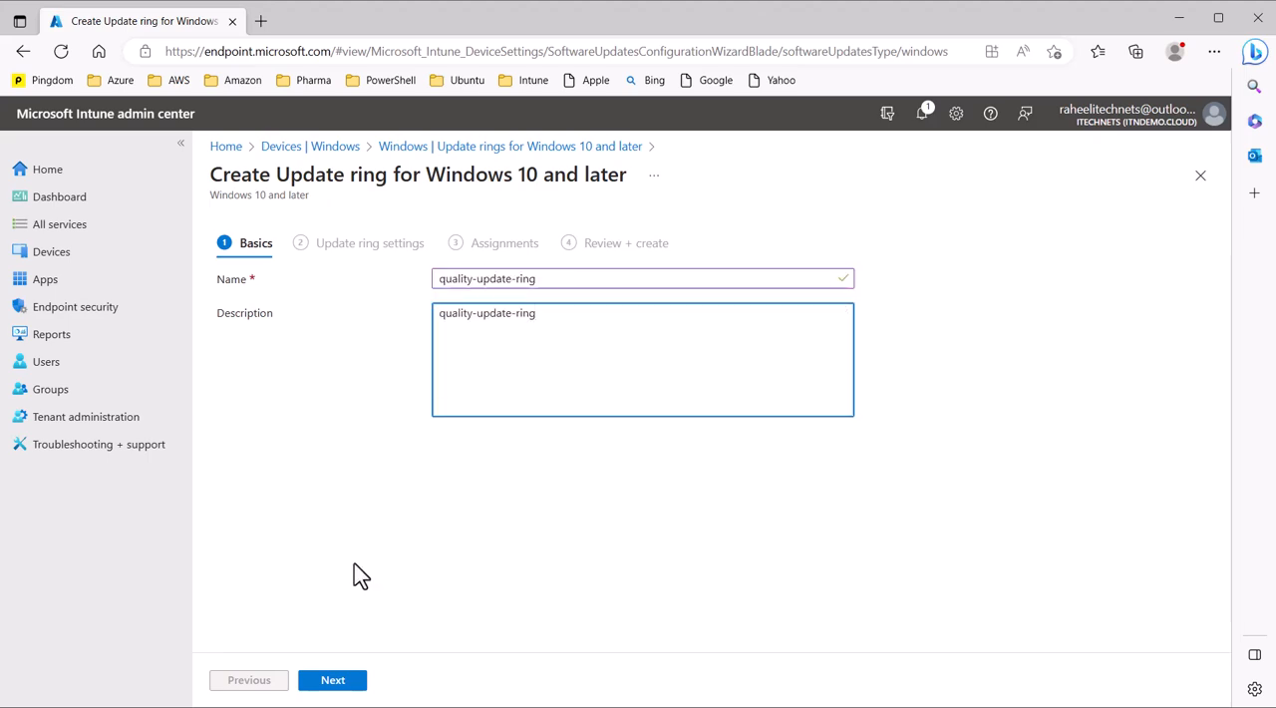
{"action": "left_click", "coordinate": [339, 684]}
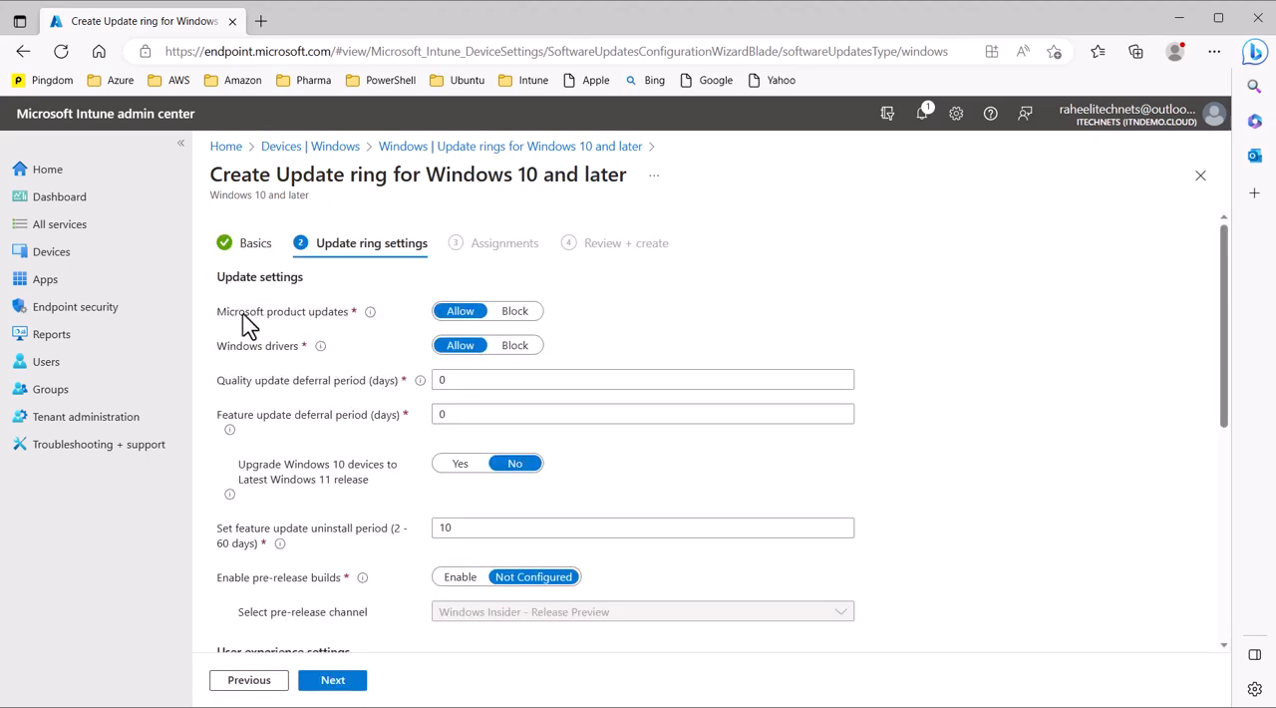
Step: Set Windows drivers to Block in the ring's update settings
{"action": "left_click_drag", "start_coordinate": [226, 278], "coordinate": [304, 278]}
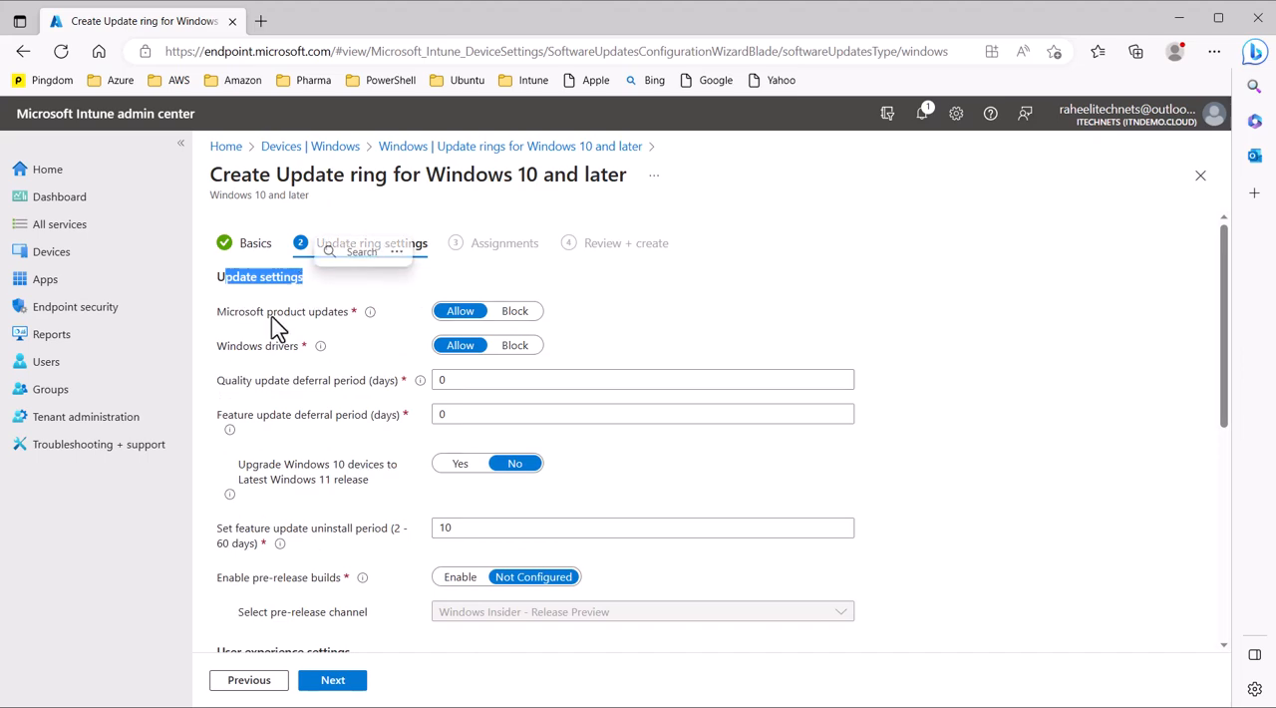
{"action": "left_click", "coordinate": [365, 333]}
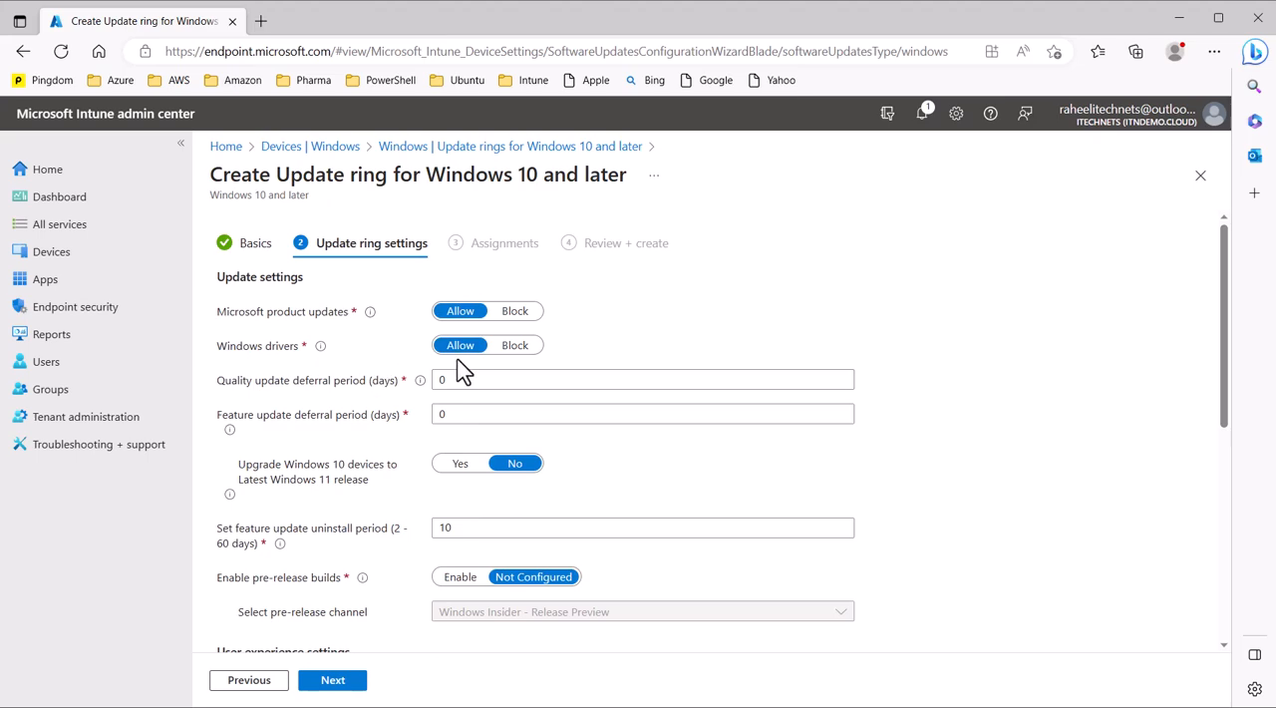
{"action": "left_click", "coordinate": [516, 345]}
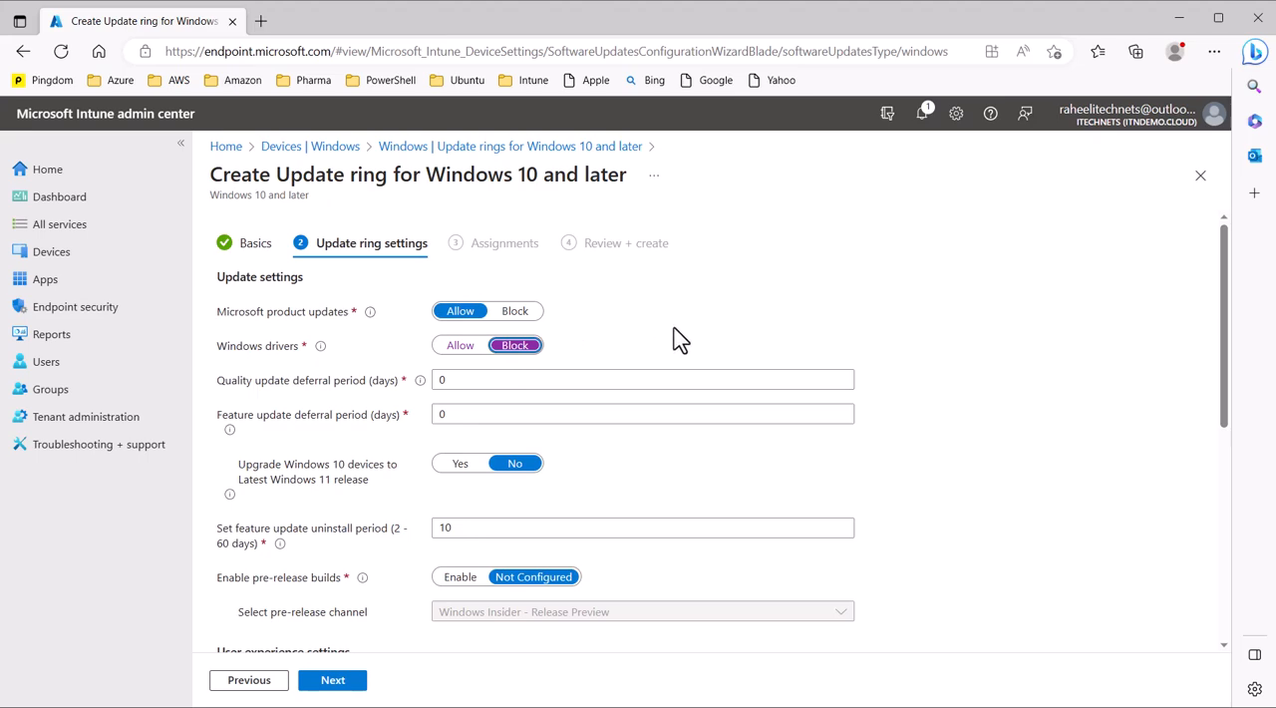
Step: Review the quality and feature update deferral periods, the Windows 11 upgrade option and the feature update uninstall period
{"action": "scroll", "coordinate": [416, 363], "scroll_direction": "down", "scroll_amount": 1}
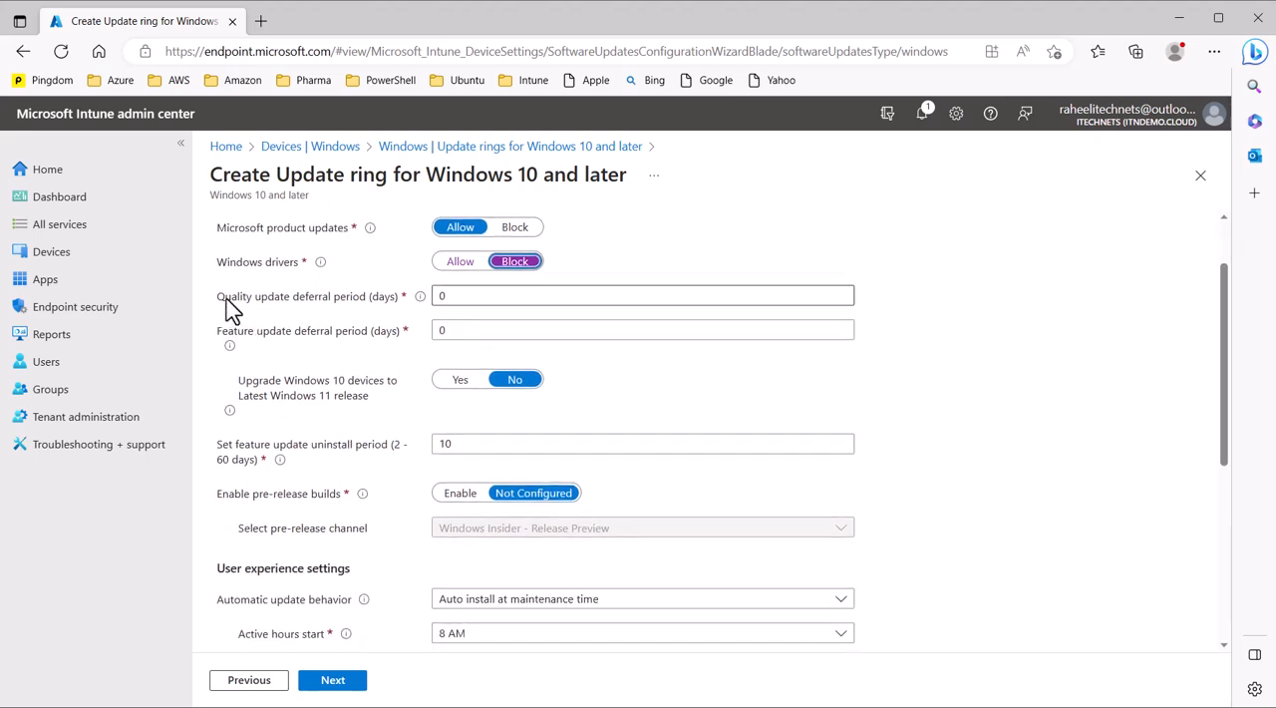
{"action": "left_click_drag", "start_coordinate": [224, 296], "coordinate": [302, 296]}
{"action": "left_click_drag", "start_coordinate": [233, 342], "coordinate": [319, 342]}
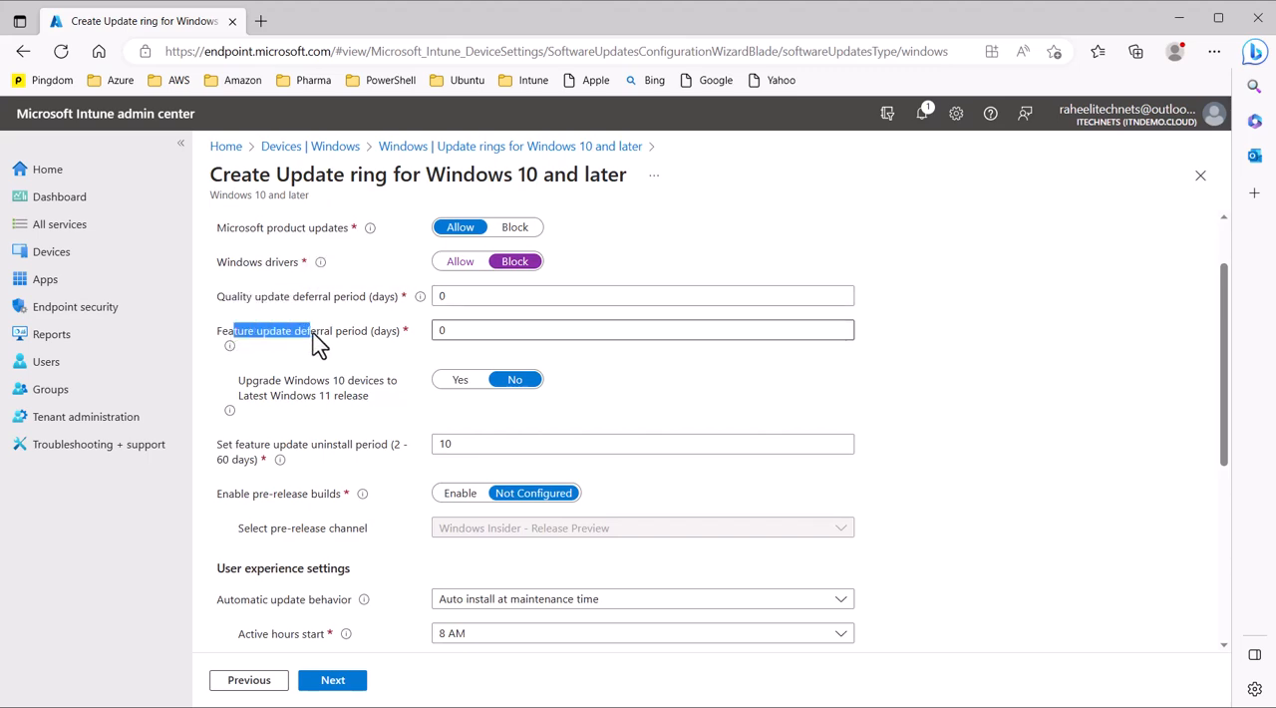
{"action": "left_click", "coordinate": [427, 362]}
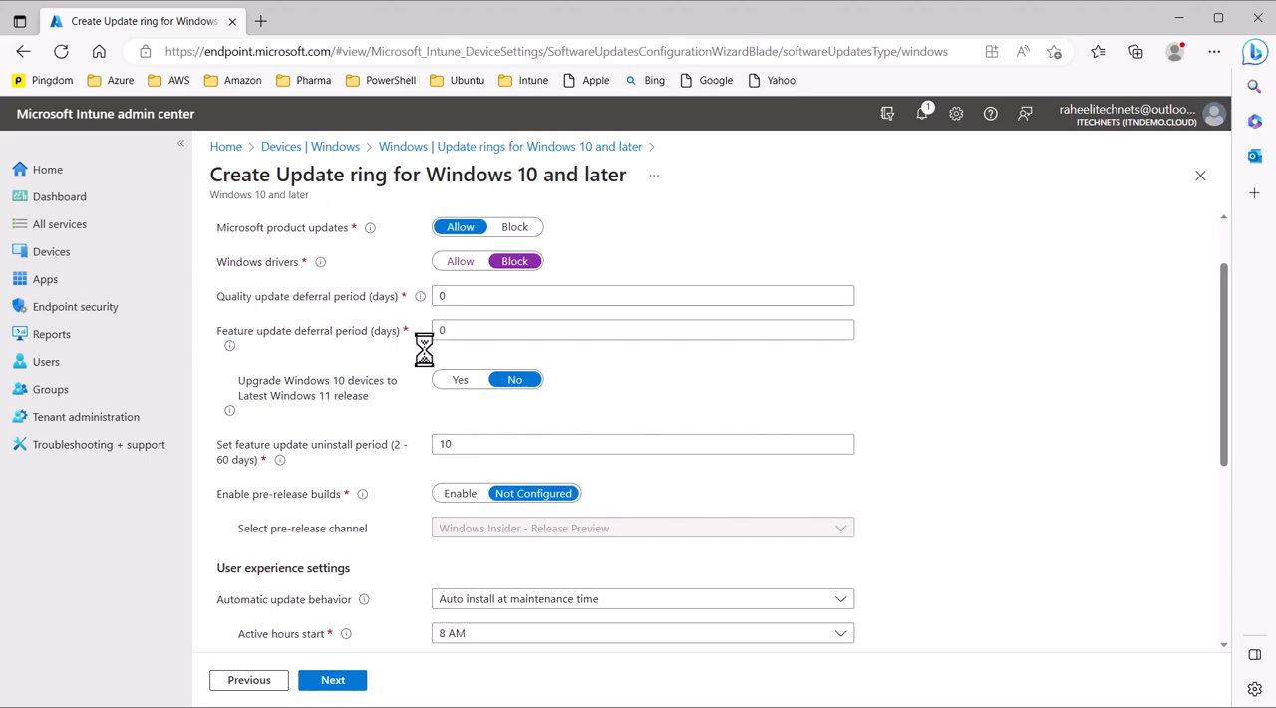
{"action": "left_click", "coordinate": [445, 329]}
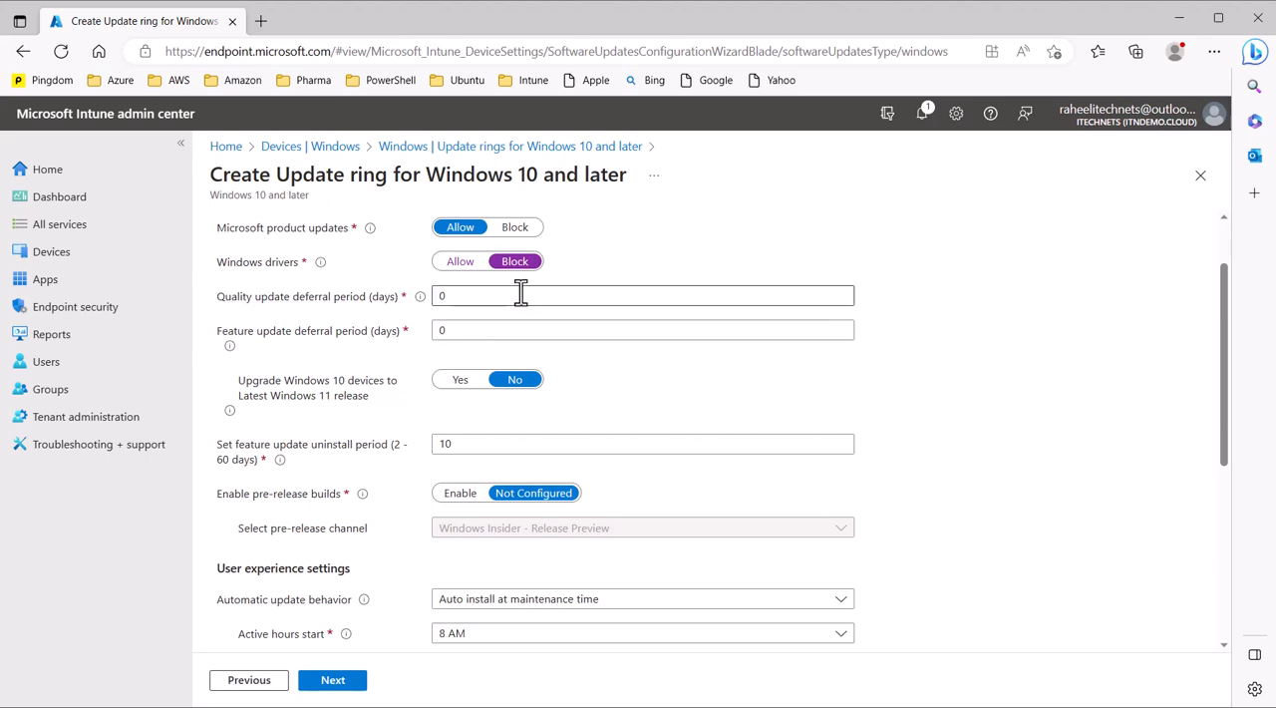
{"action": "scroll", "coordinate": [634, 394], "scroll_direction": "down", "scroll_amount": 2}
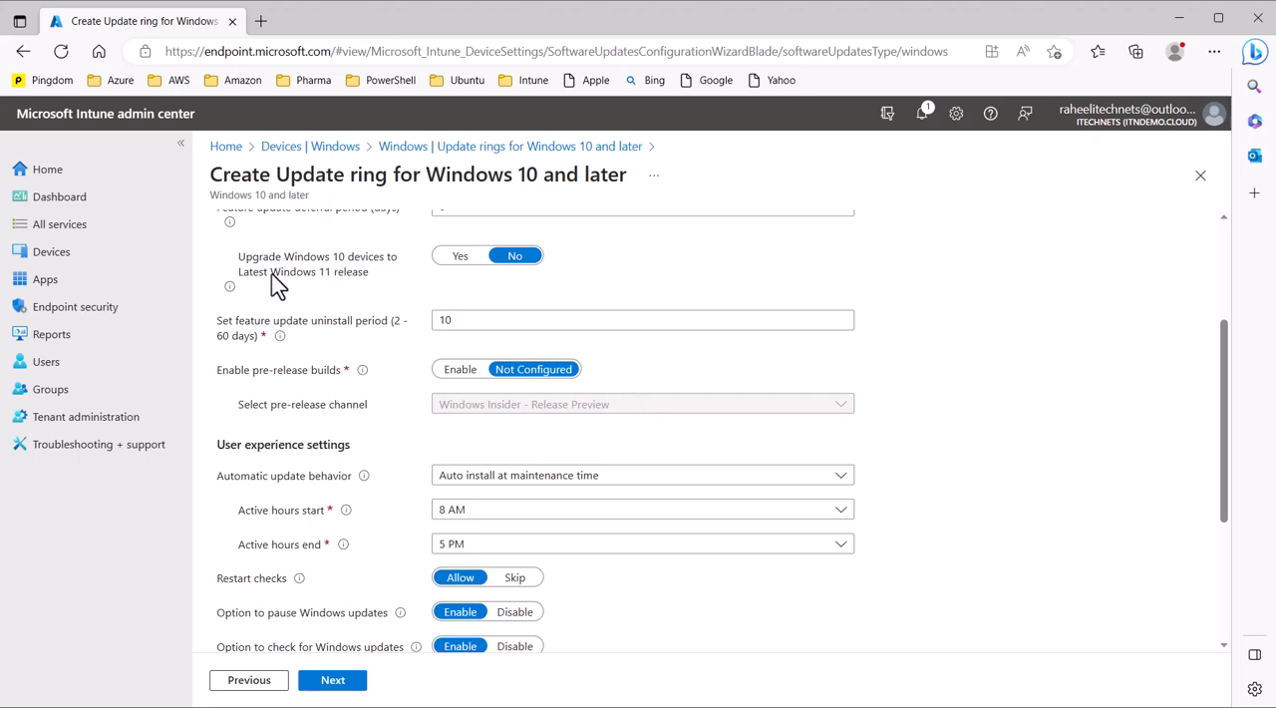
{"action": "scroll", "coordinate": [399, 292], "scroll_direction": "up", "scroll_amount": 1}
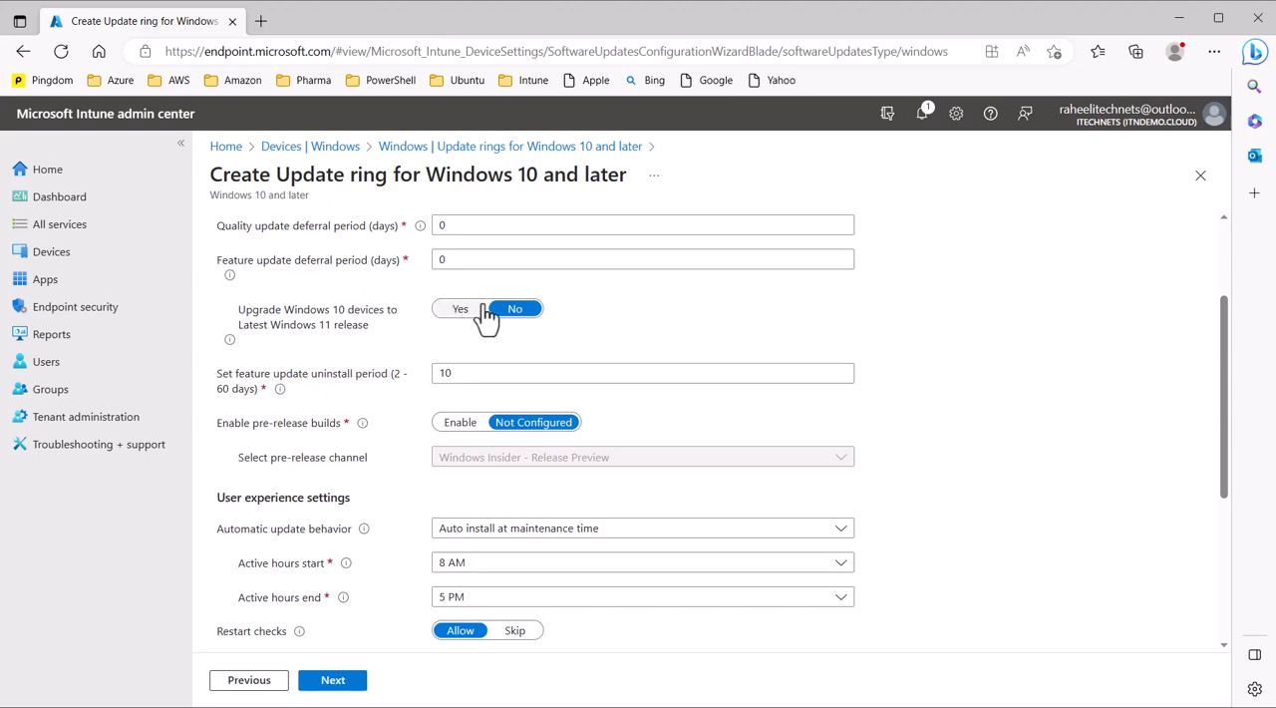
{"action": "scroll", "coordinate": [611, 329], "scroll_direction": "down", "scroll_amount": 1}
{"action": "scroll", "coordinate": [611, 329], "scroll_direction": "up", "scroll_amount": 1}
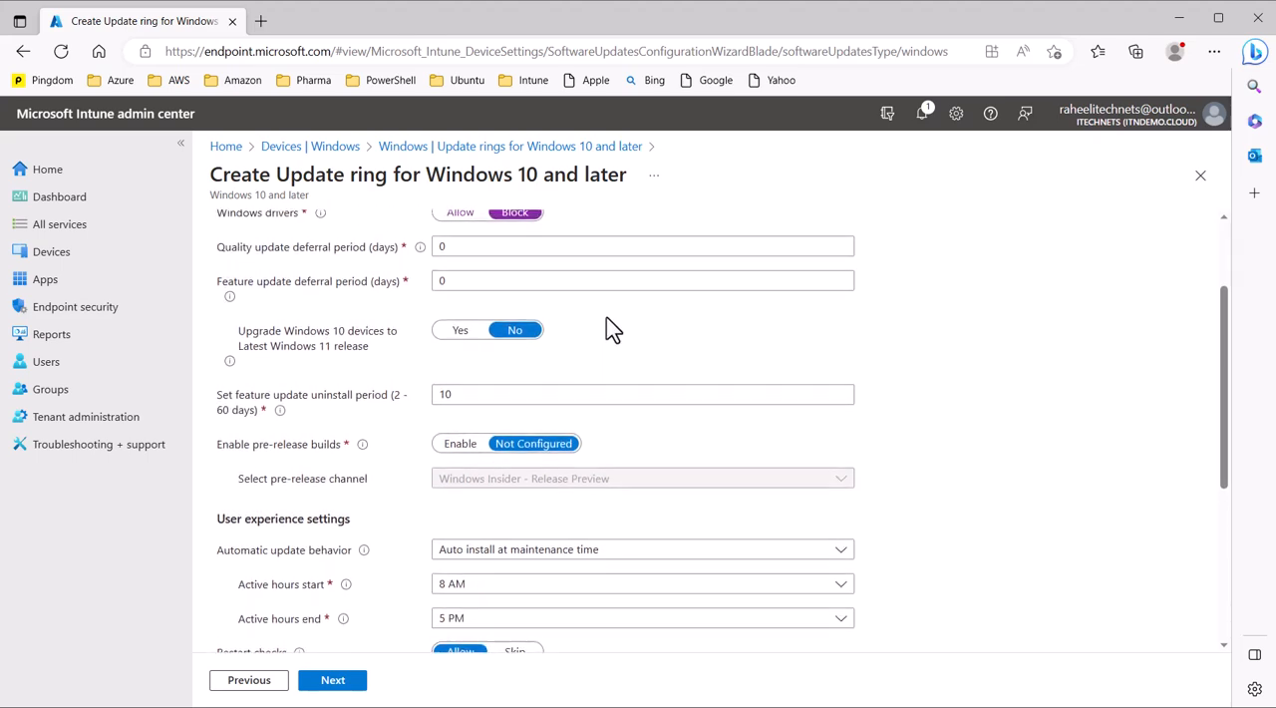
{"action": "scroll", "coordinate": [611, 329], "scroll_direction": "down", "scroll_amount": 1}
{"action": "scroll", "coordinate": [606, 327], "scroll_direction": "down", "scroll_amount": 1}
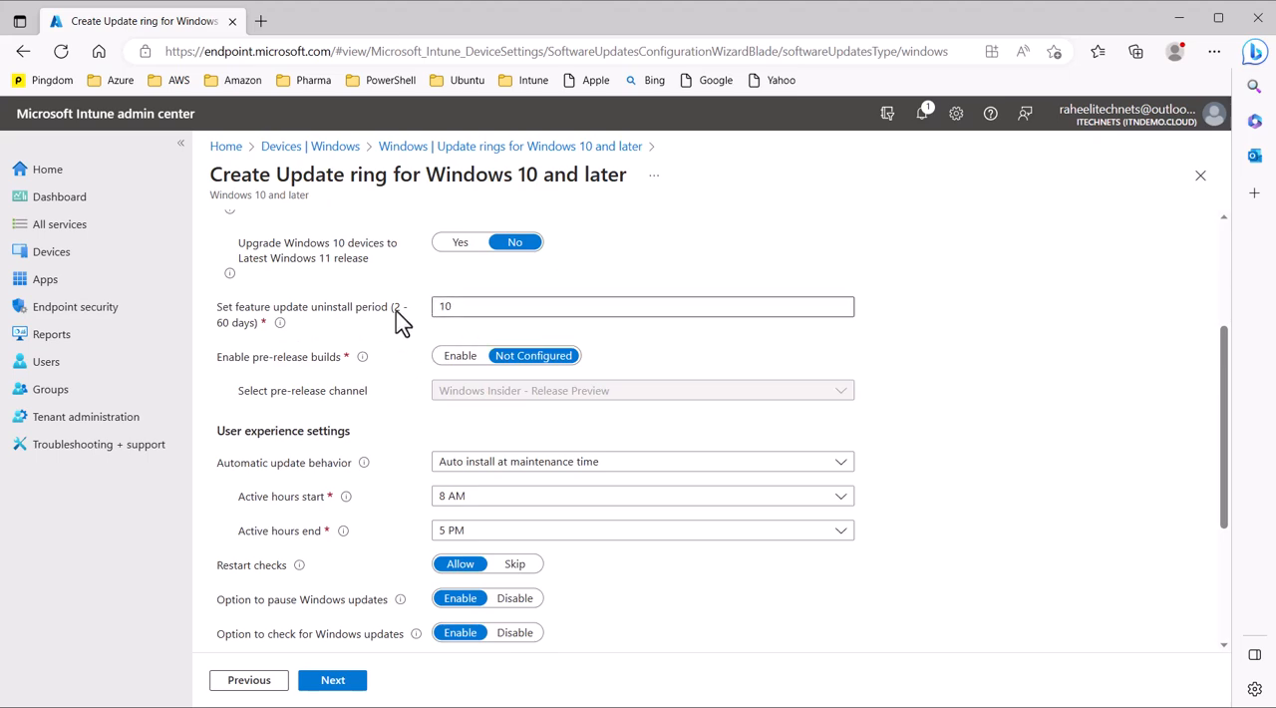
{"action": "left_click_drag", "start_coordinate": [393, 307], "coordinate": [407, 322]}
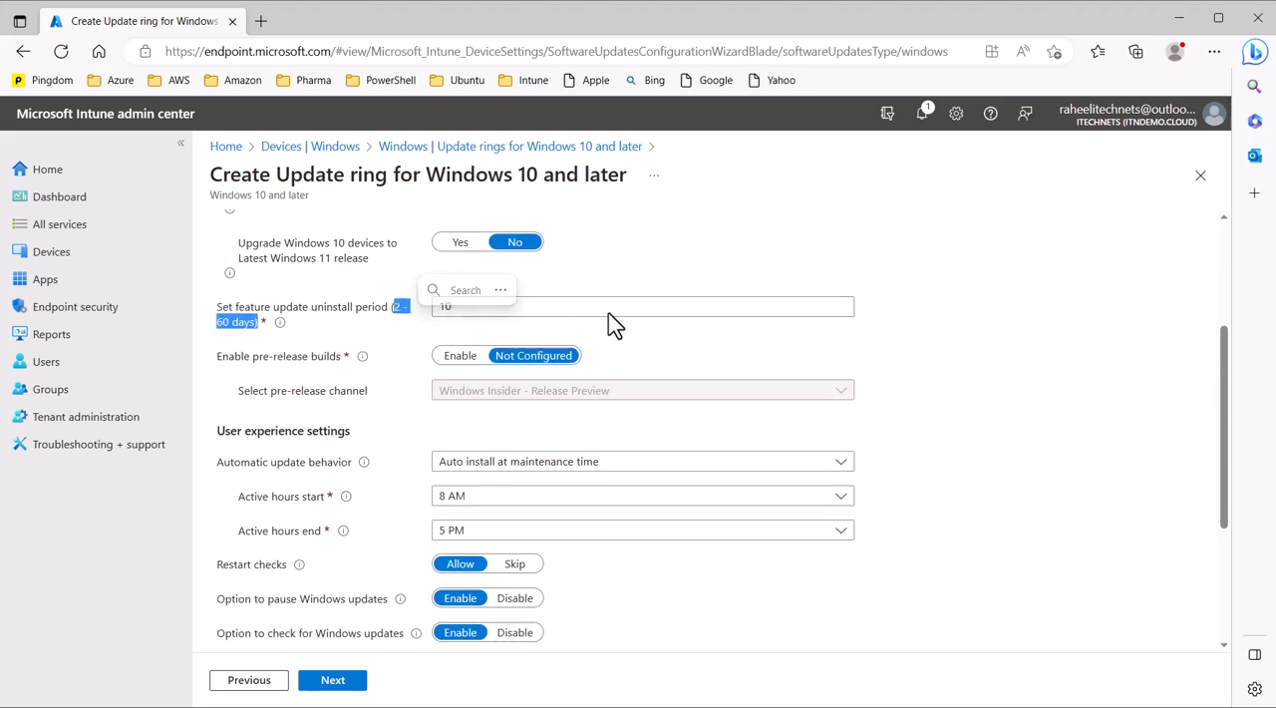
{"action": "left_click", "coordinate": [643, 344]}
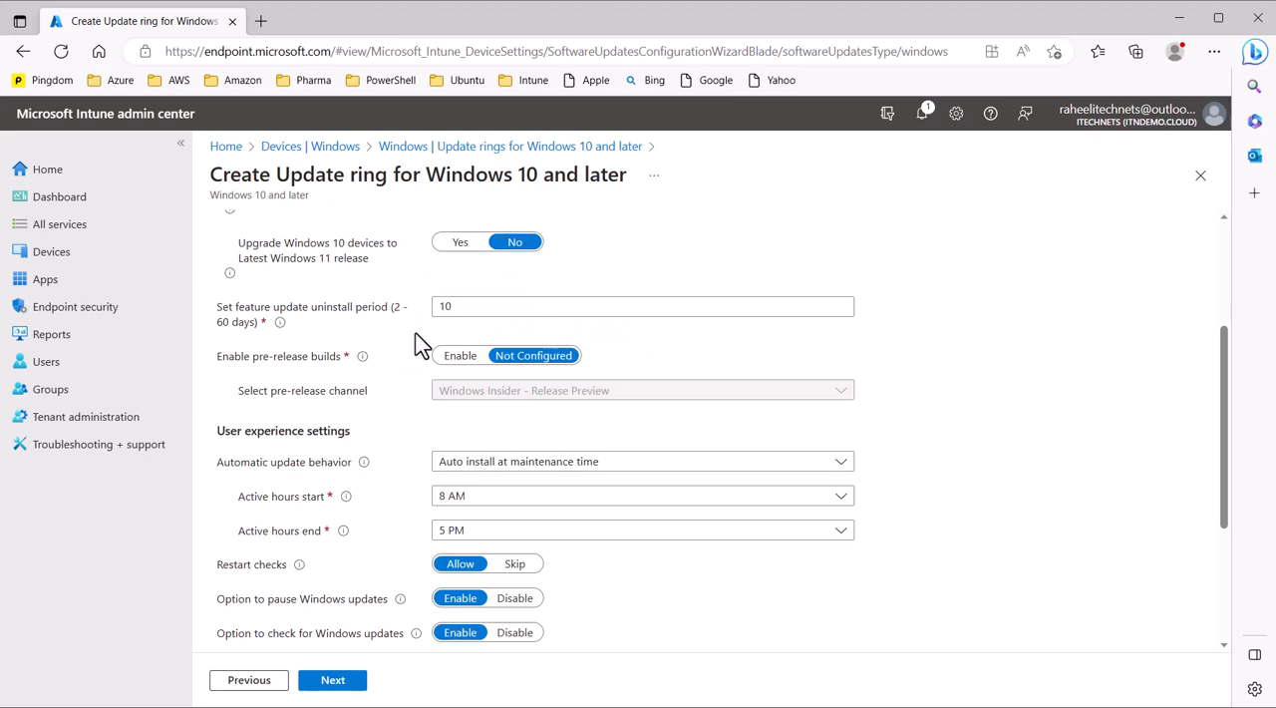
{"action": "left_click", "coordinate": [462, 308]}
Step: Try enabling pre-release builds and return the setting to Not Configured
{"action": "left_click", "coordinate": [450, 365]}
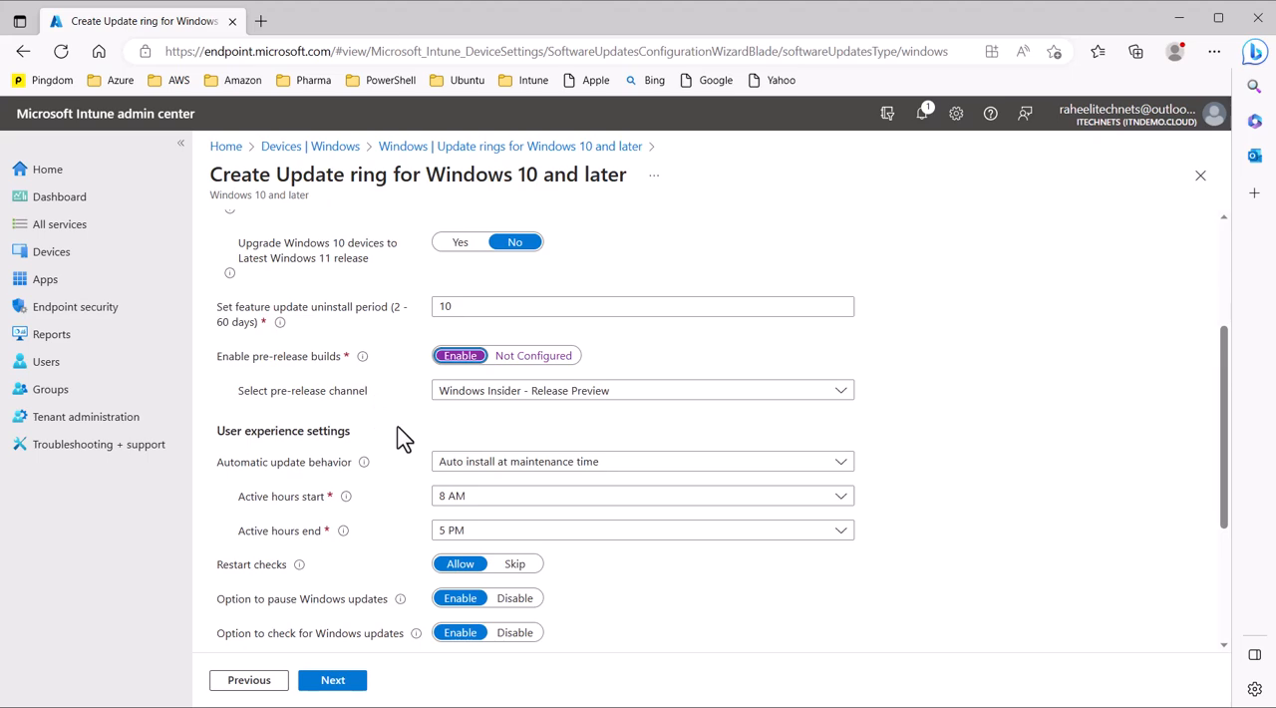
{"action": "left_click", "coordinate": [567, 365]}
Step: Set the active hours to start at 2 AM and end at 6 AM in the user experience settings
{"action": "scroll", "coordinate": [397, 475], "scroll_direction": "down", "scroll_amount": 1}
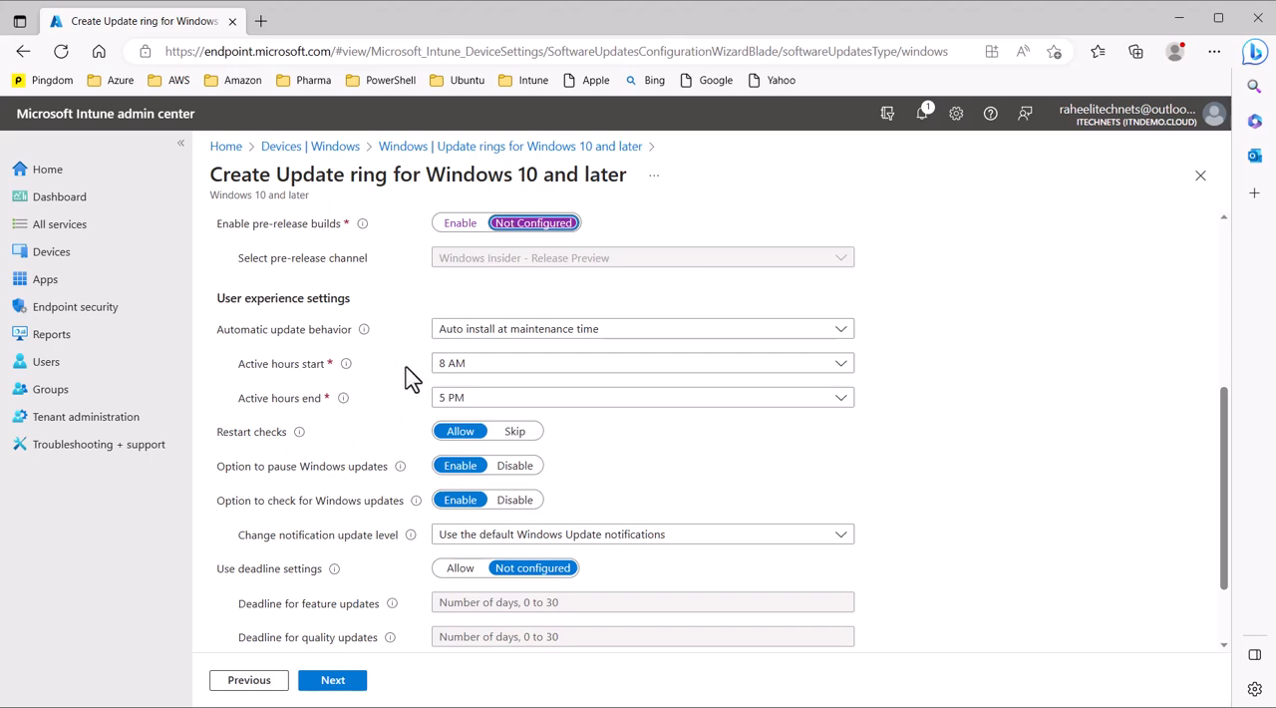
{"action": "left_click", "coordinate": [501, 378]}
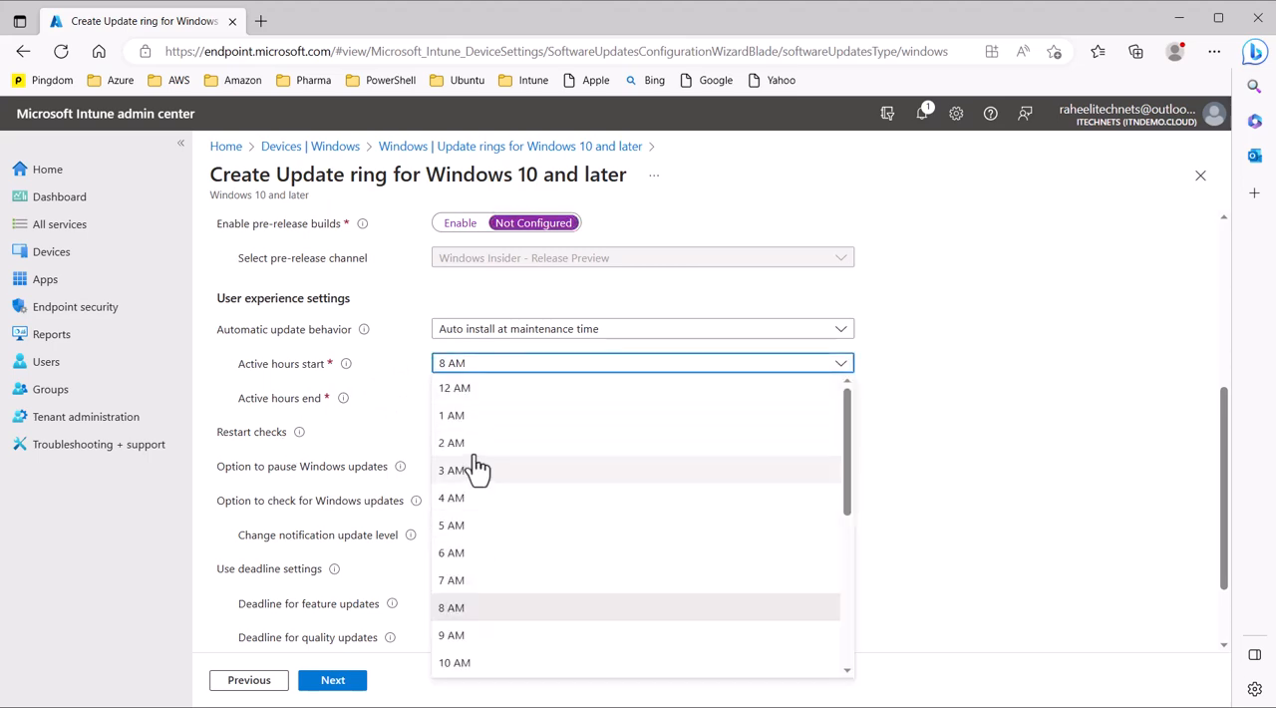
{"action": "left_click", "coordinate": [479, 446]}
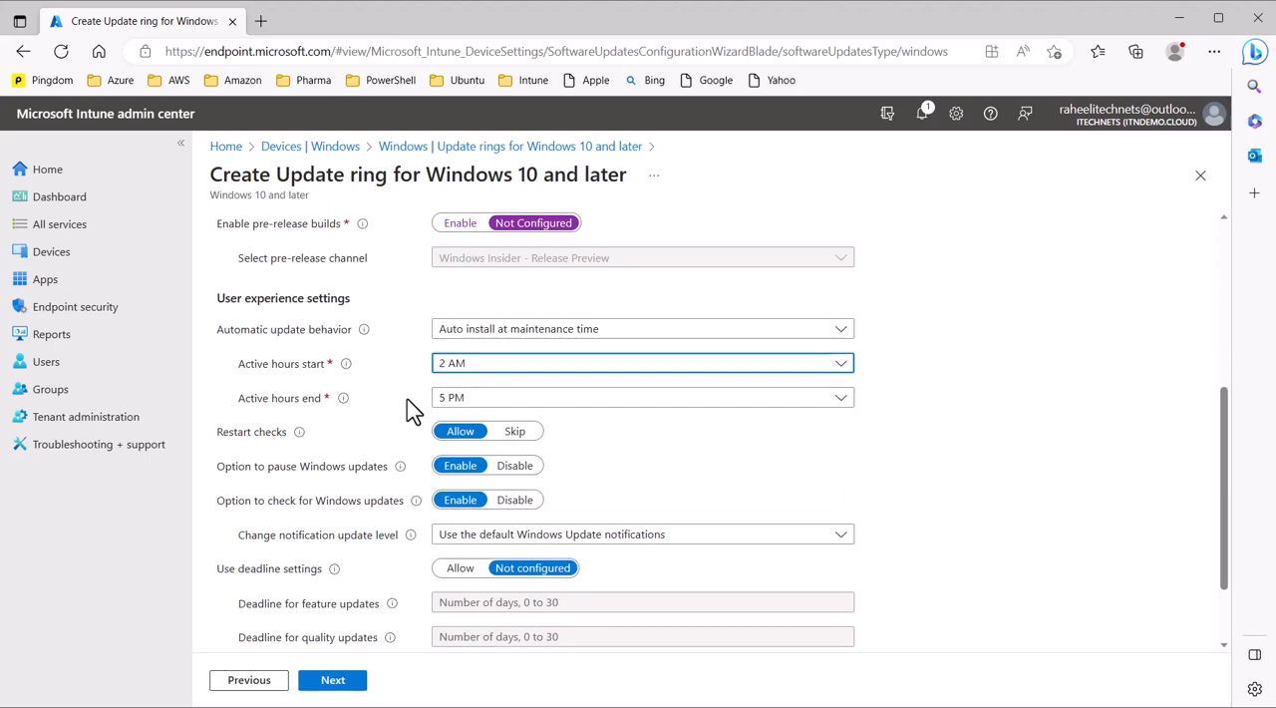
{"action": "left_click", "coordinate": [484, 398]}
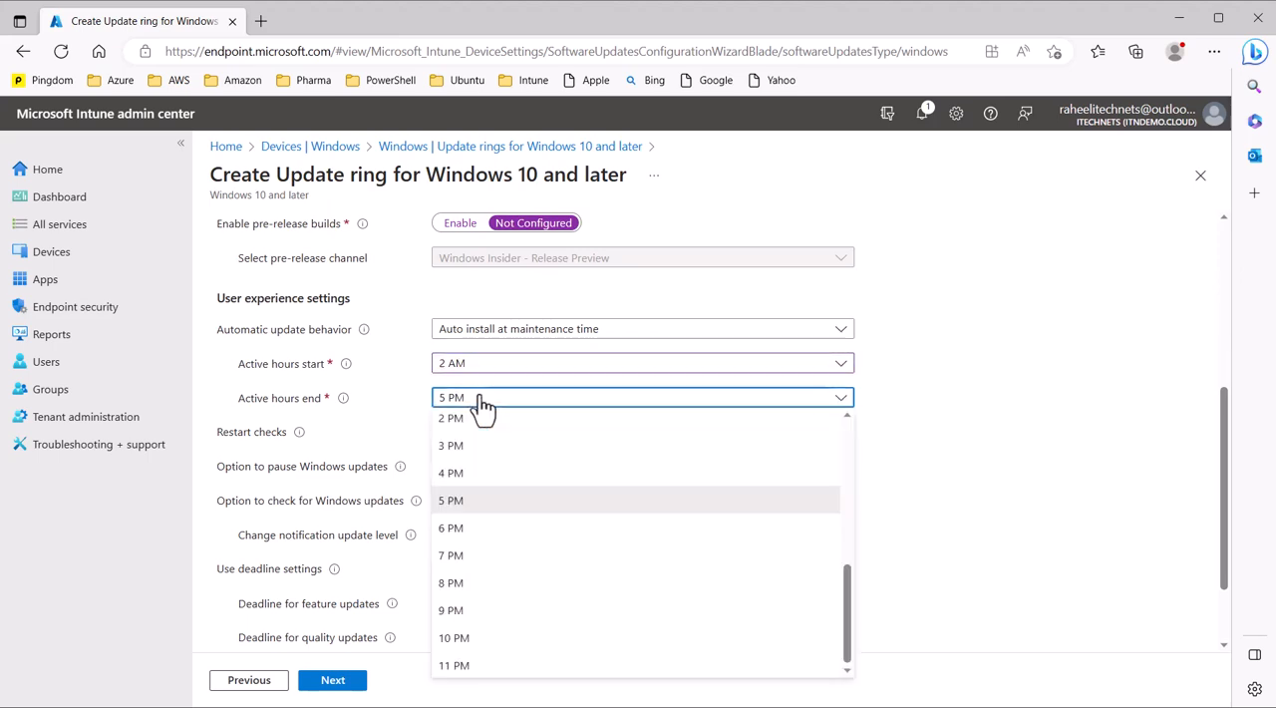
{"action": "left_click", "coordinate": [479, 530]}
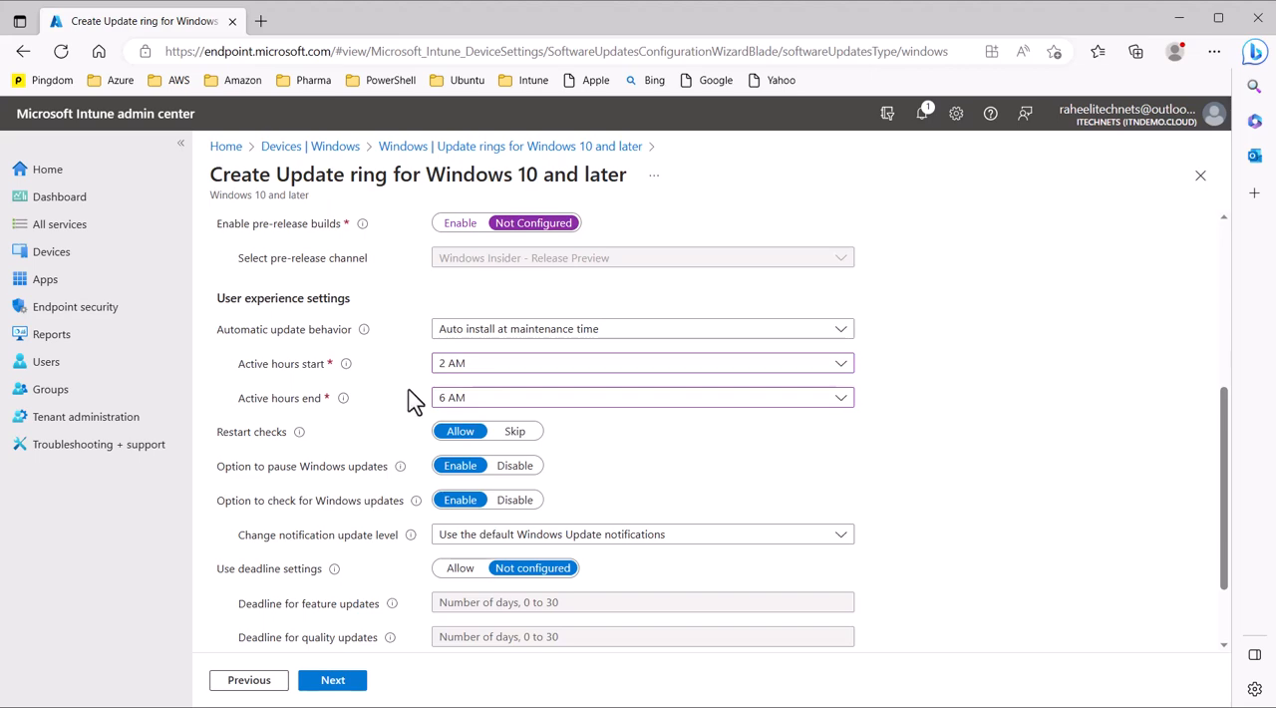
Step: Disable both the option to pause Windows updates and the option to check for Windows updates
{"action": "scroll", "coordinate": [906, 445], "scroll_direction": "down", "scroll_amount": 2}
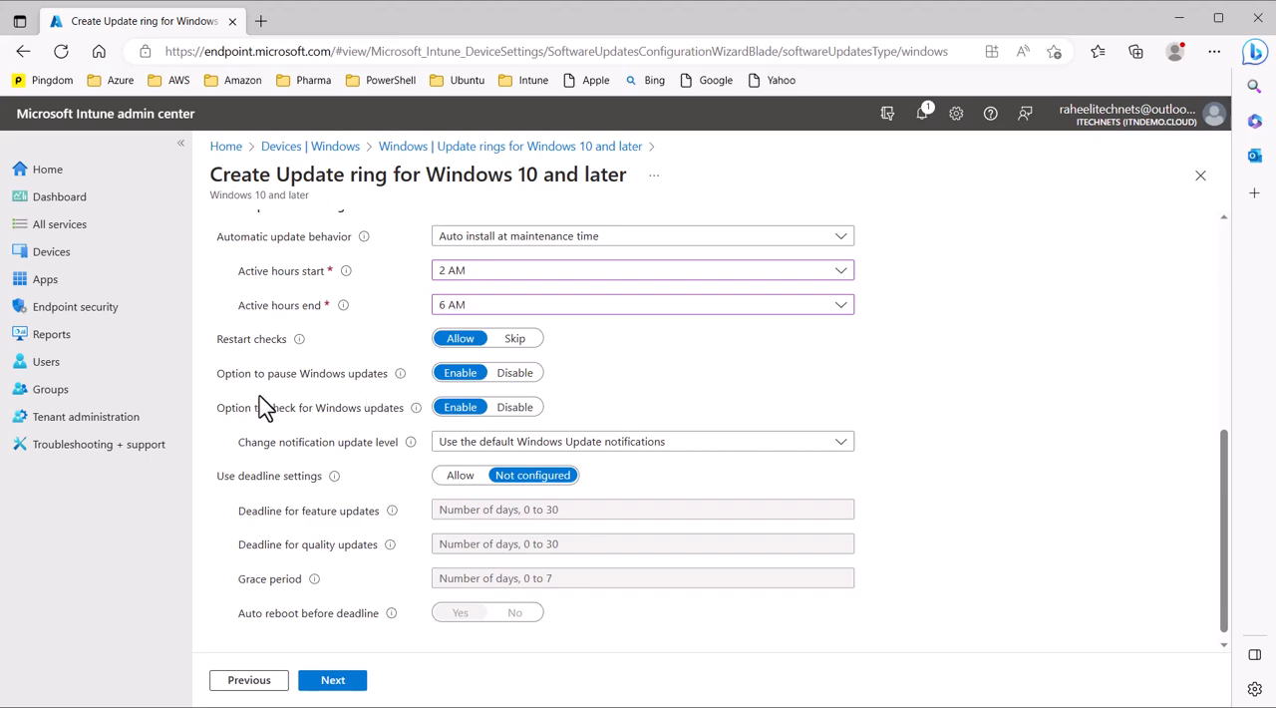
{"action": "left_click", "coordinate": [516, 377]}
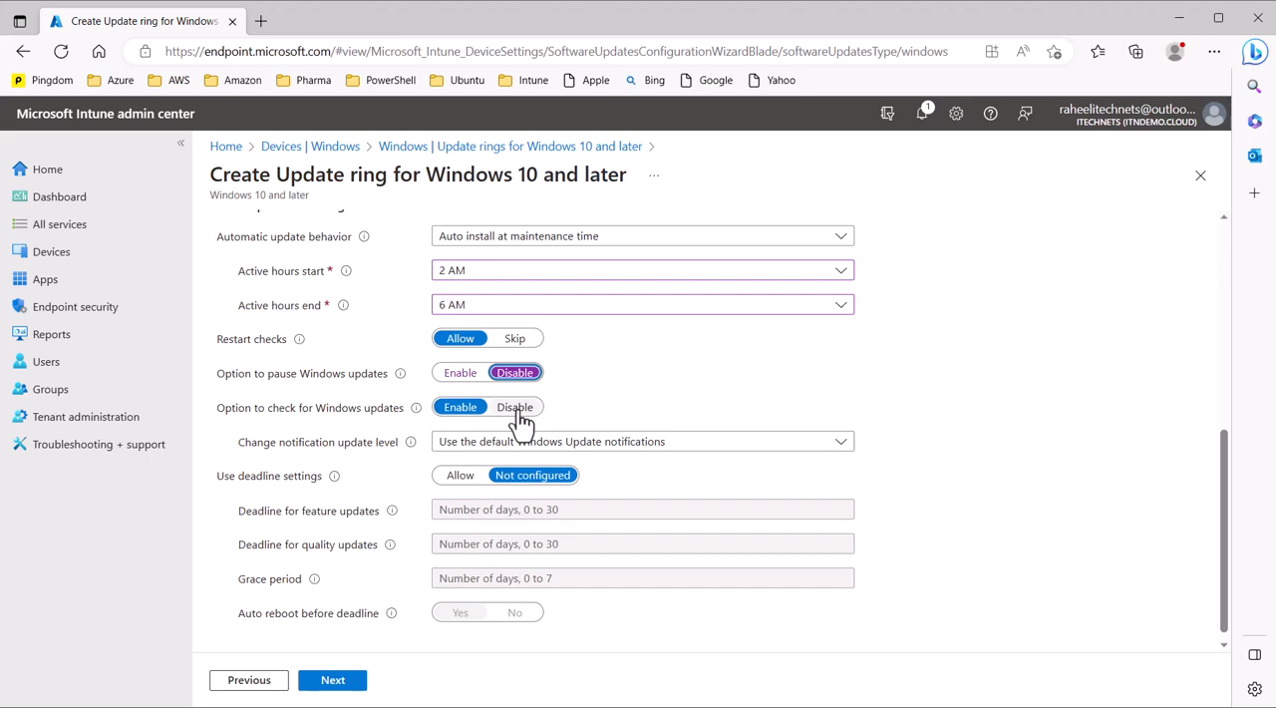
{"action": "left_click", "coordinate": [518, 409]}
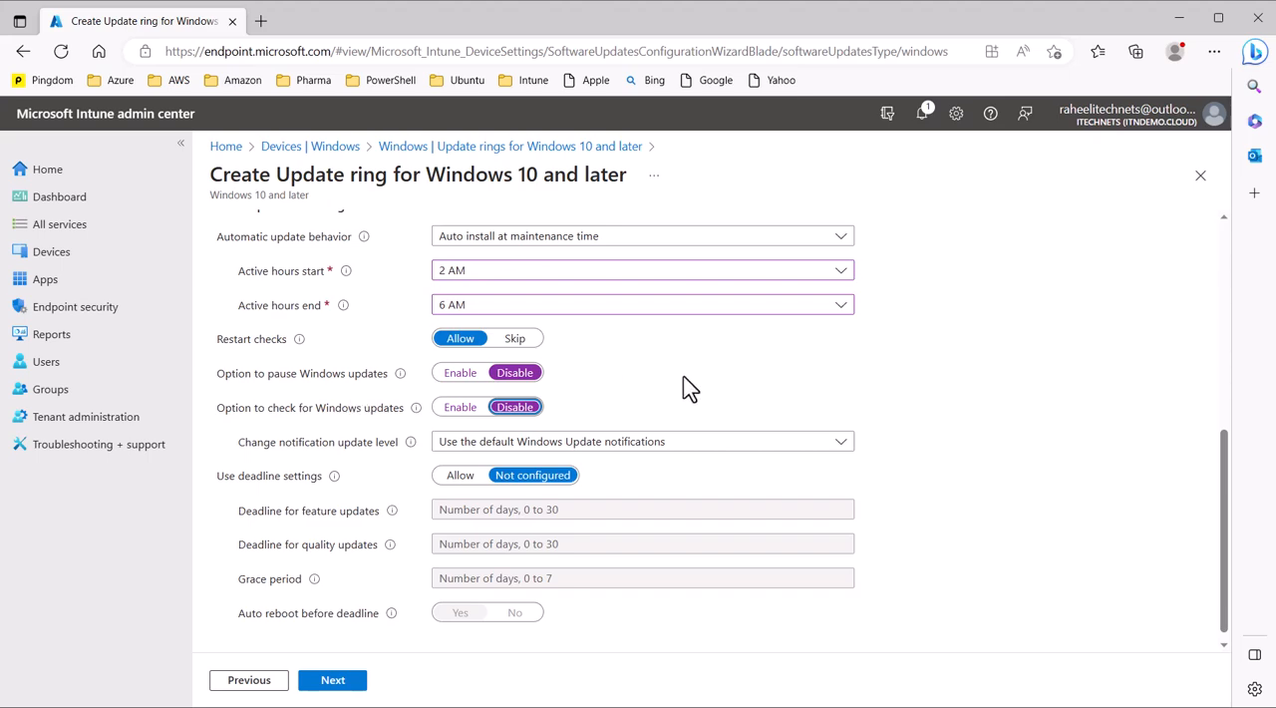
Step: Review the notification update level choices and try allowing deadline settings, returning them to Not configured
{"action": "scroll", "coordinate": [684, 390], "scroll_direction": "down", "scroll_amount": 1}
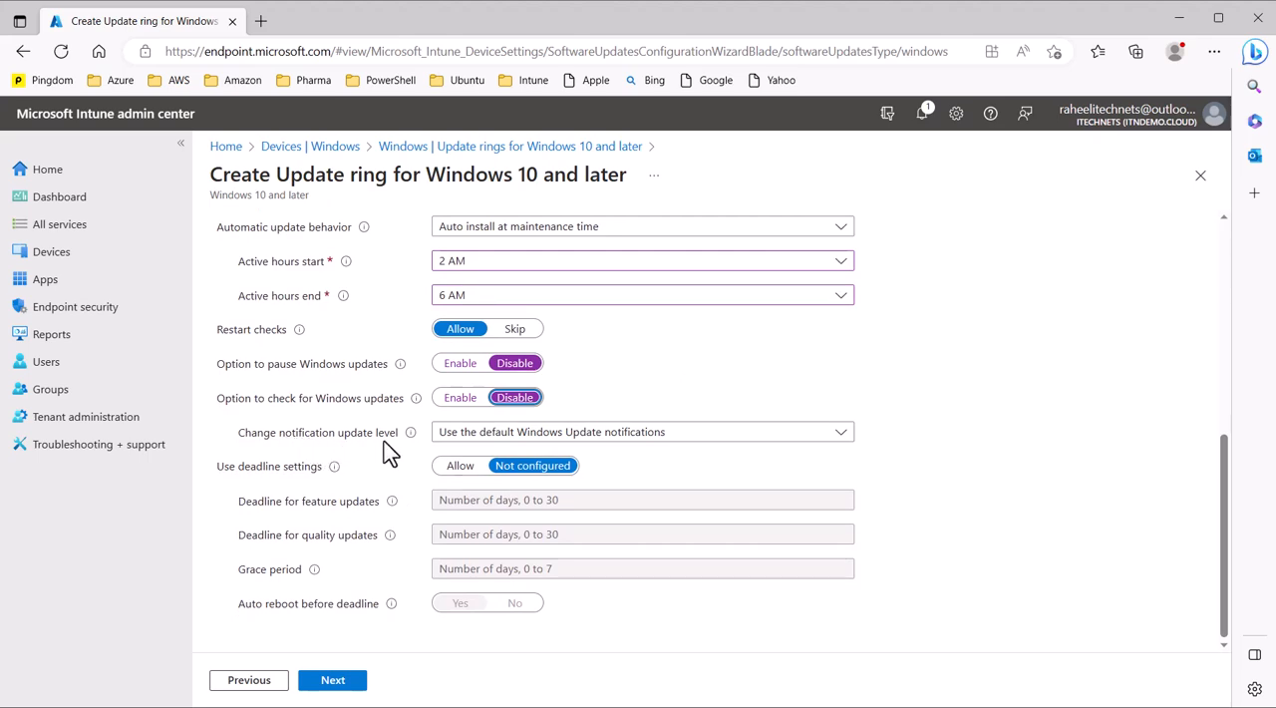
{"action": "left_click", "coordinate": [630, 438]}
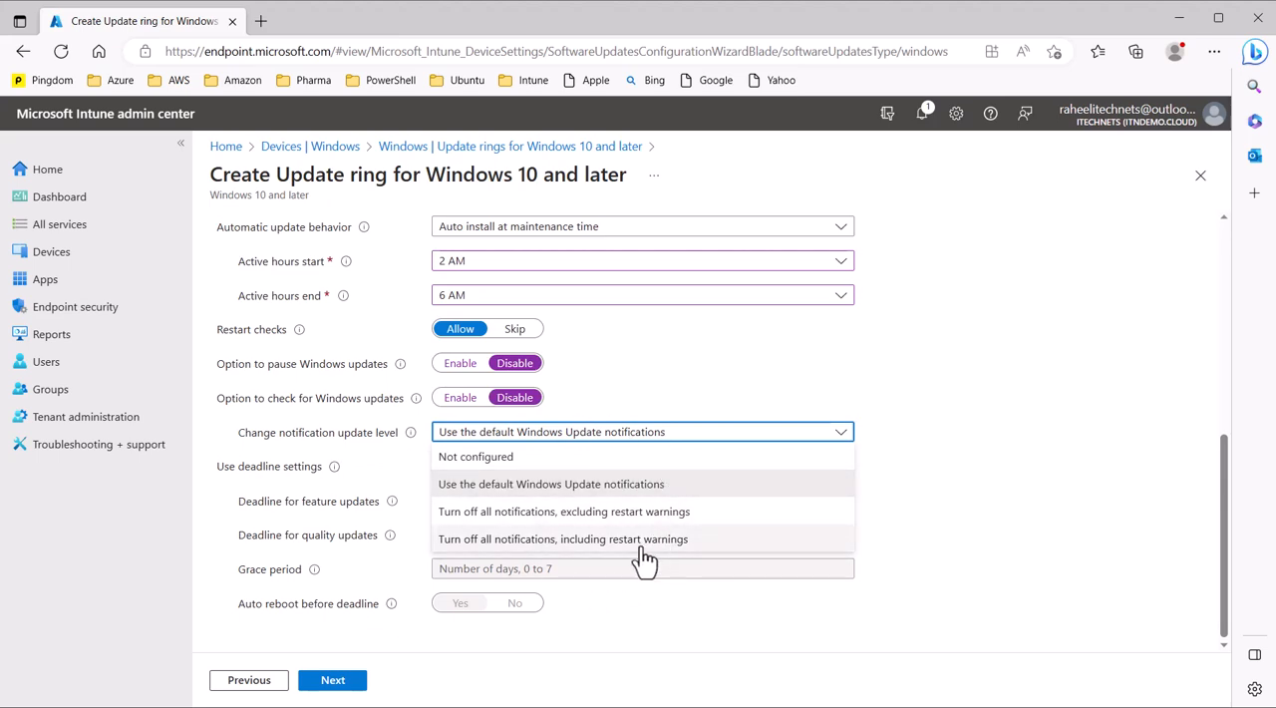
{"action": "left_click", "coordinate": [419, 473]}
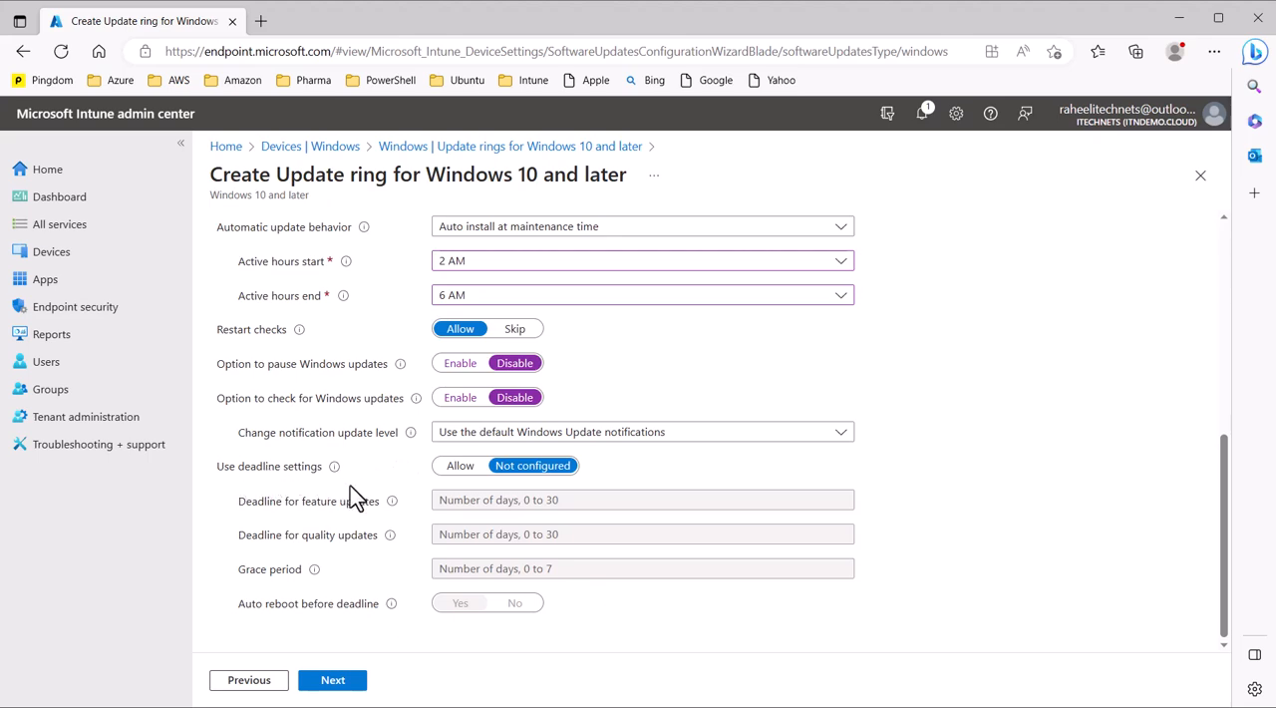
{"action": "left_click", "coordinate": [450, 468]}
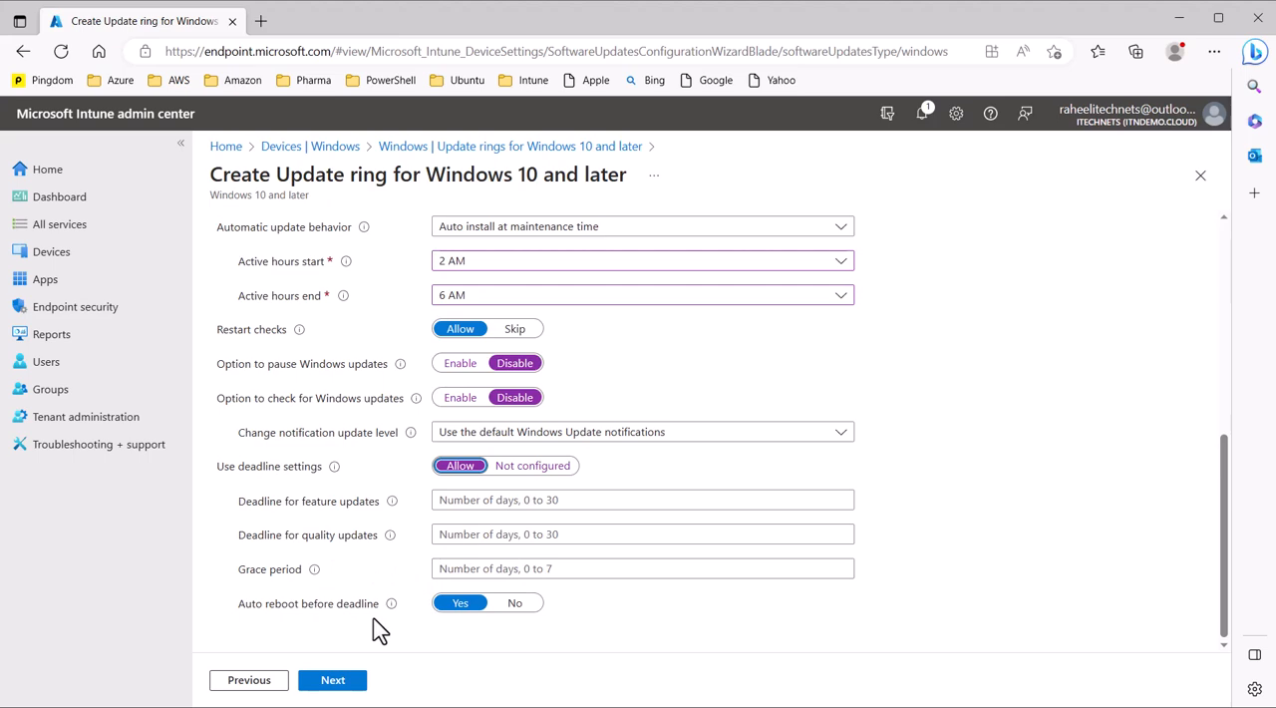
{"action": "left_click", "coordinate": [538, 466]}
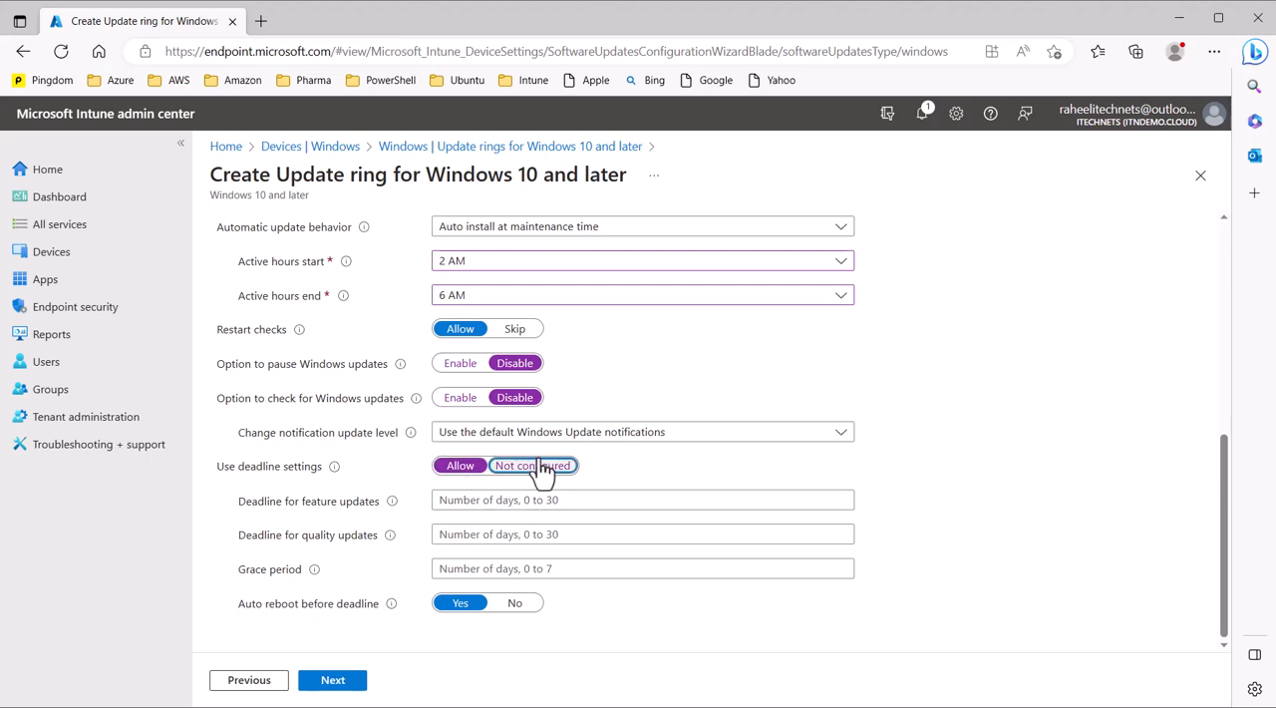
Step: Assign the update ring to all devices, review its summary and create it
{"action": "left_click", "coordinate": [339, 681]}
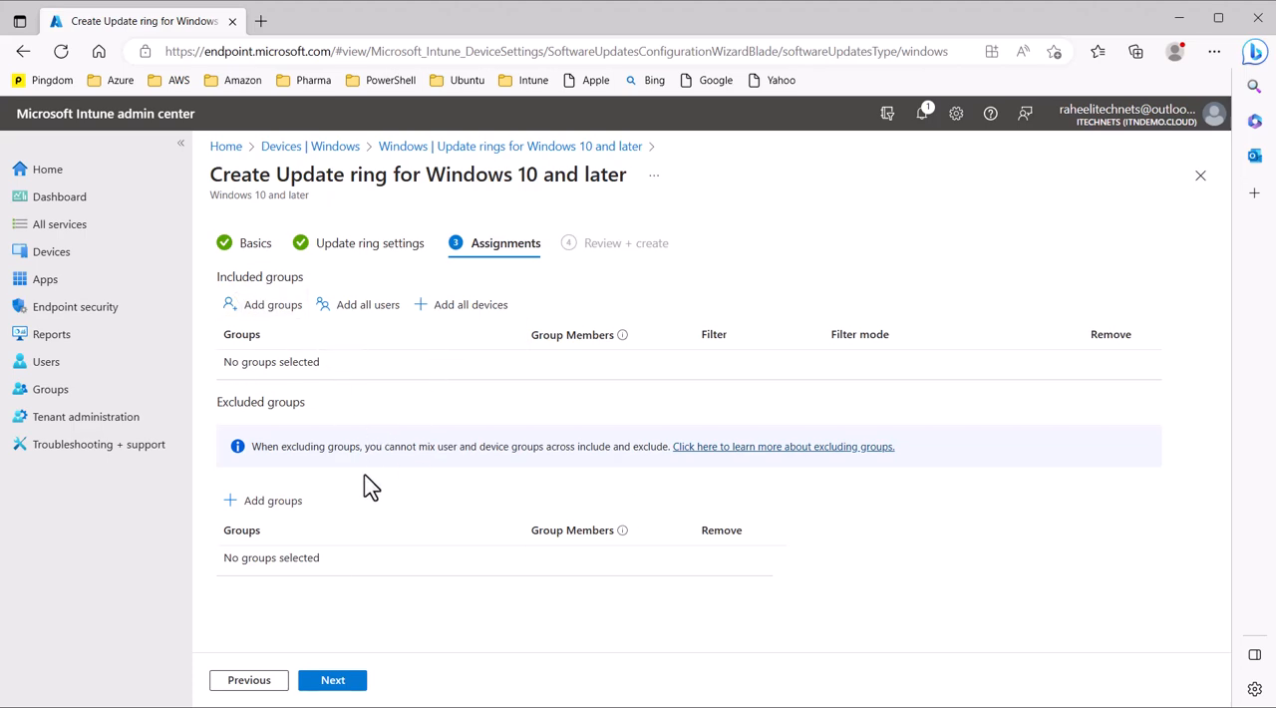
{"action": "left_click", "coordinate": [442, 311]}
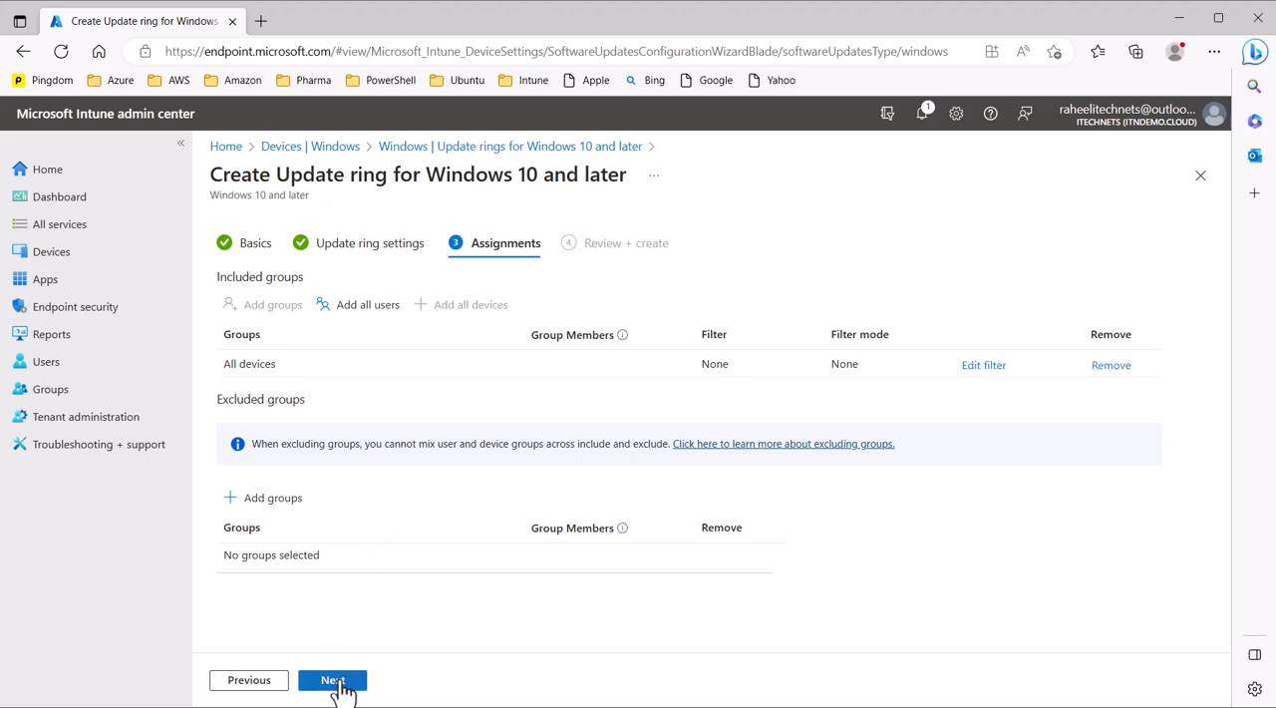
{"action": "left_click", "coordinate": [339, 676]}
{"action": "scroll", "coordinate": [513, 523], "scroll_direction": "down", "scroll_amount": 10}
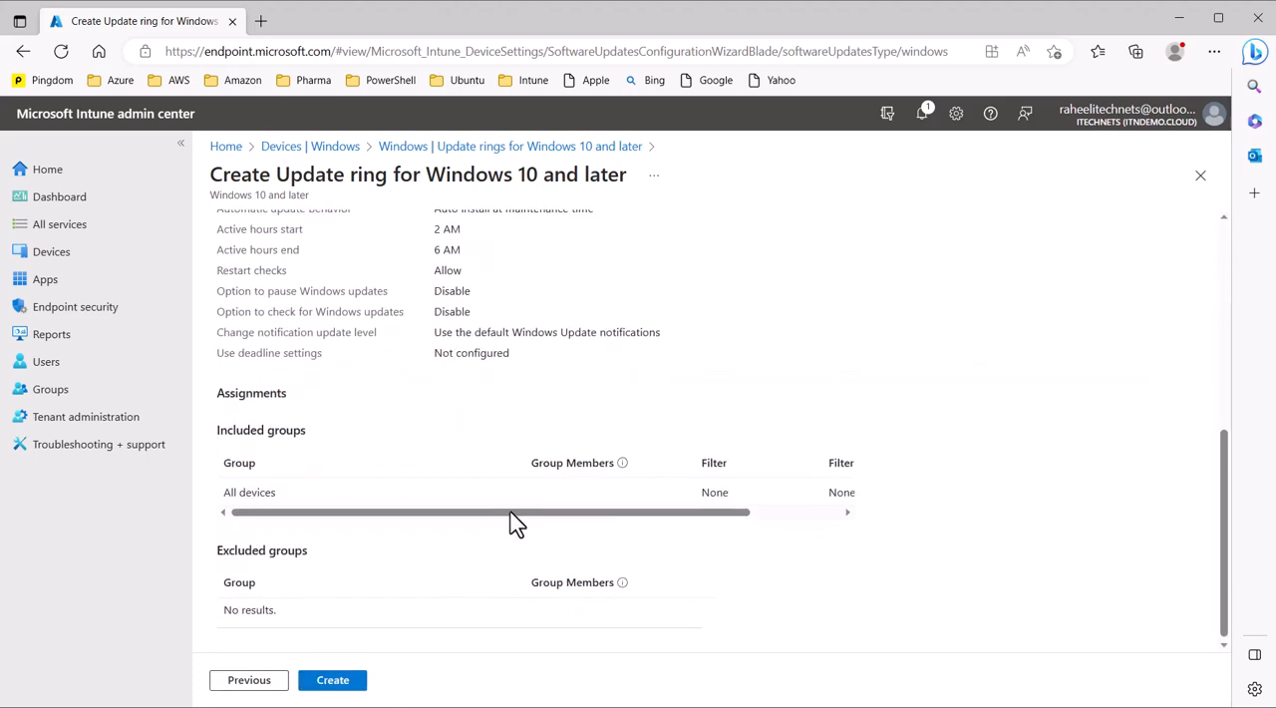
{"action": "left_click", "coordinate": [333, 680]}
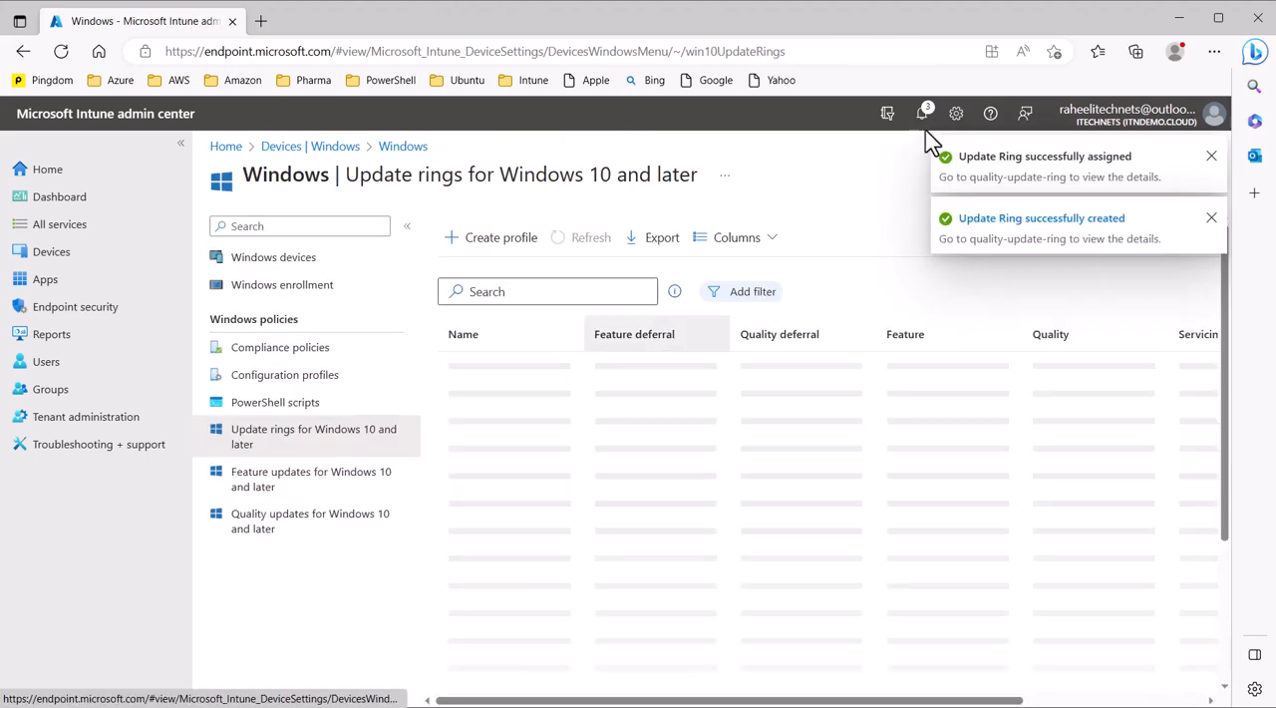